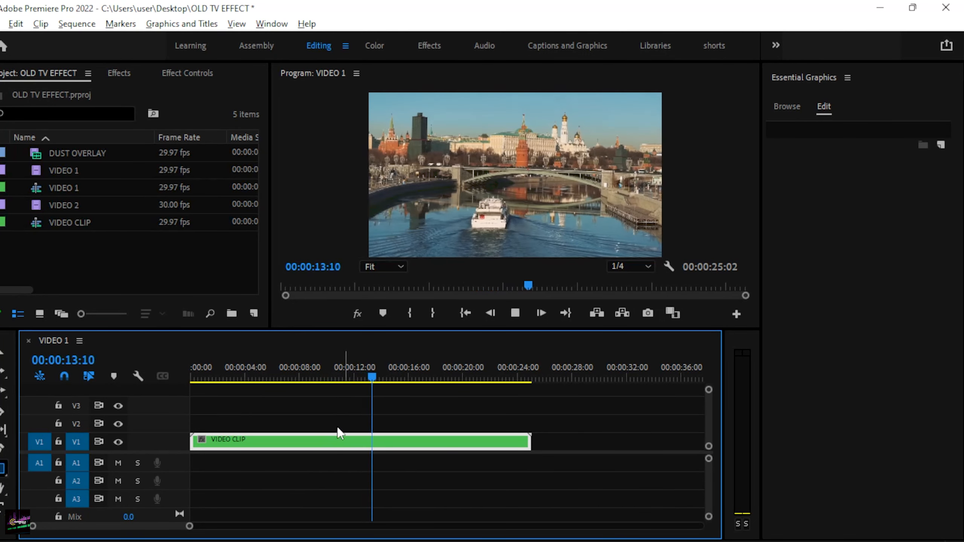
Create a 3840 × 2160 adjustment layer at 29.97 fps and place it on V2, spanning the full length of VIDEO CLIP
left_click_drag(283, 378, 265, 383)
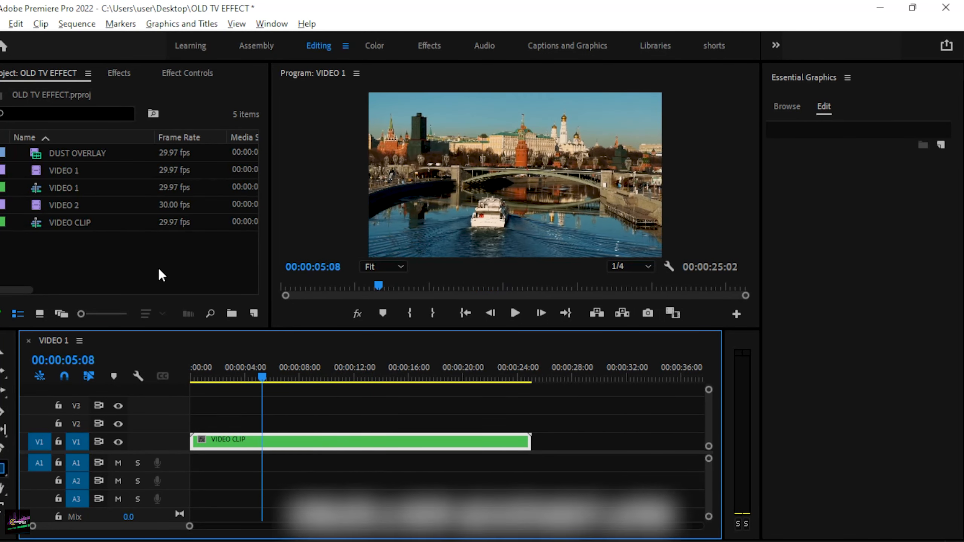
left_click(253, 315)
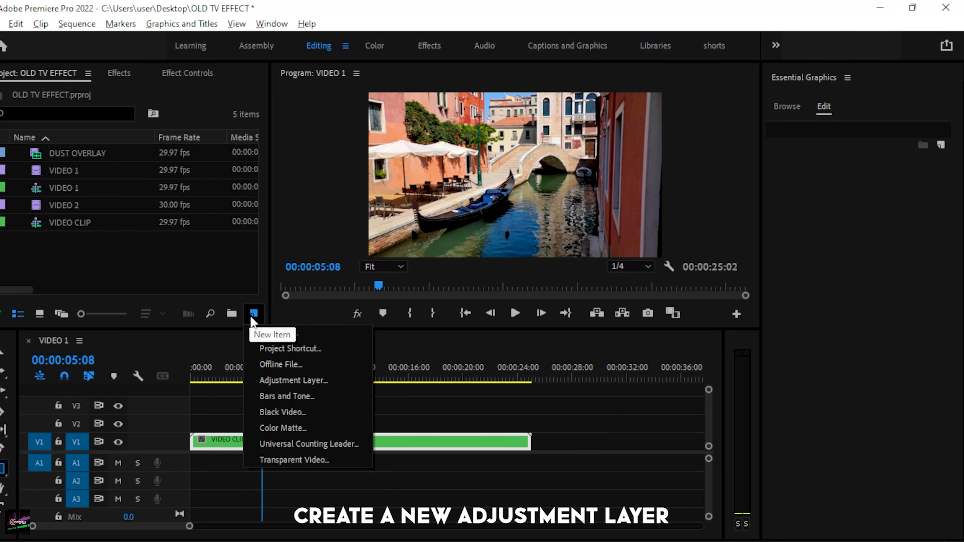
left_click(281, 380)
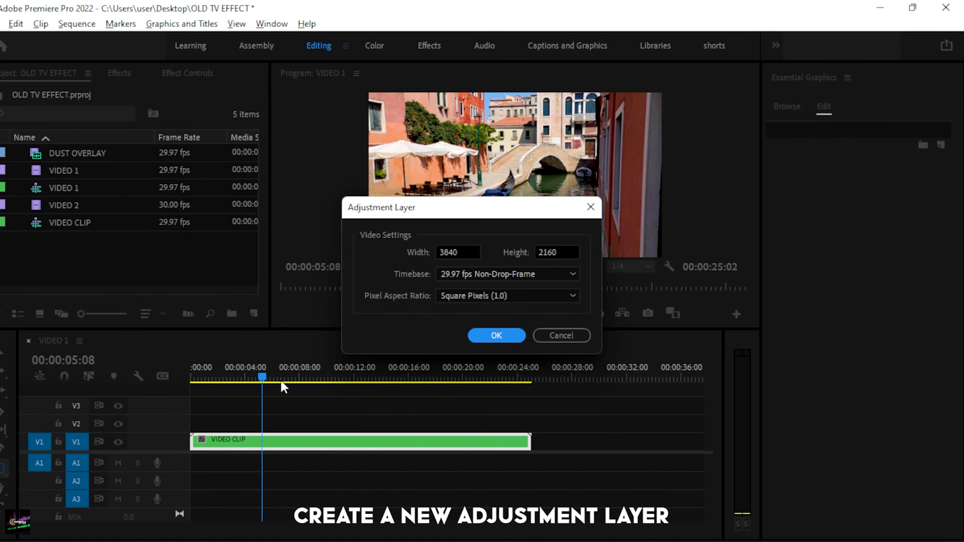
left_click(496, 331)
left_click_drag(64, 153, 195, 422)
left_click_drag(253, 422, 530, 420)
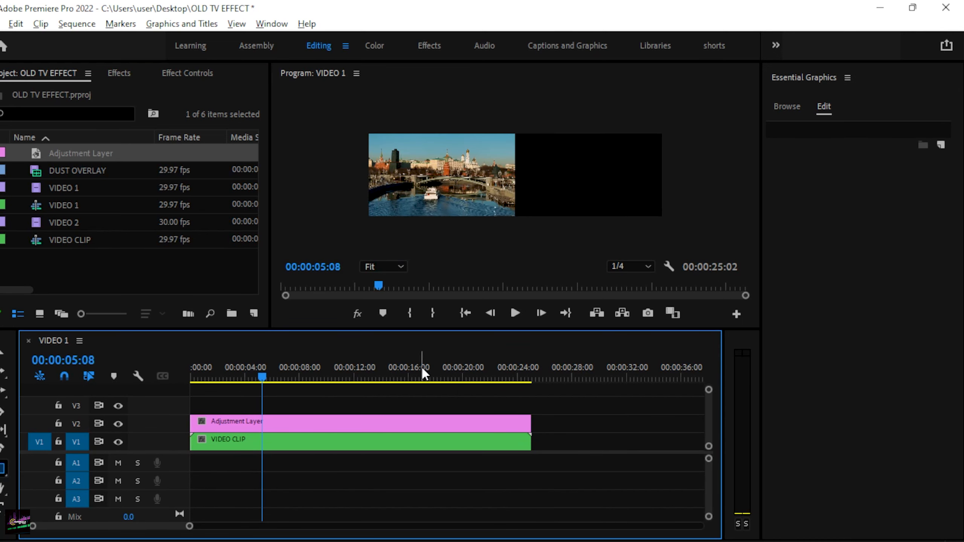
Apply the Monochrome Kodak 5205 Fuji 3510 creative look to the adjustment layer in Lumetri Color
left_click(250, 370)
left_click(274, 420)
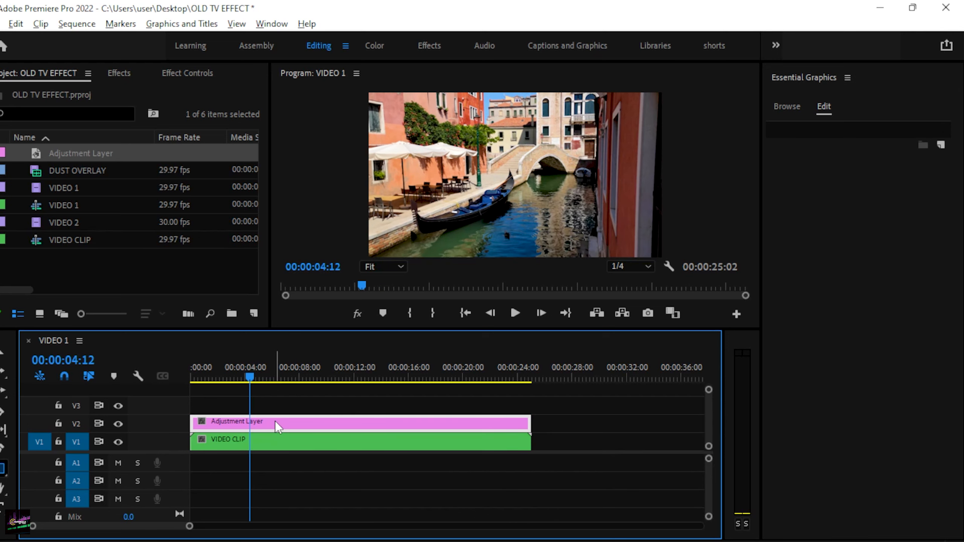
left_click(271, 24)
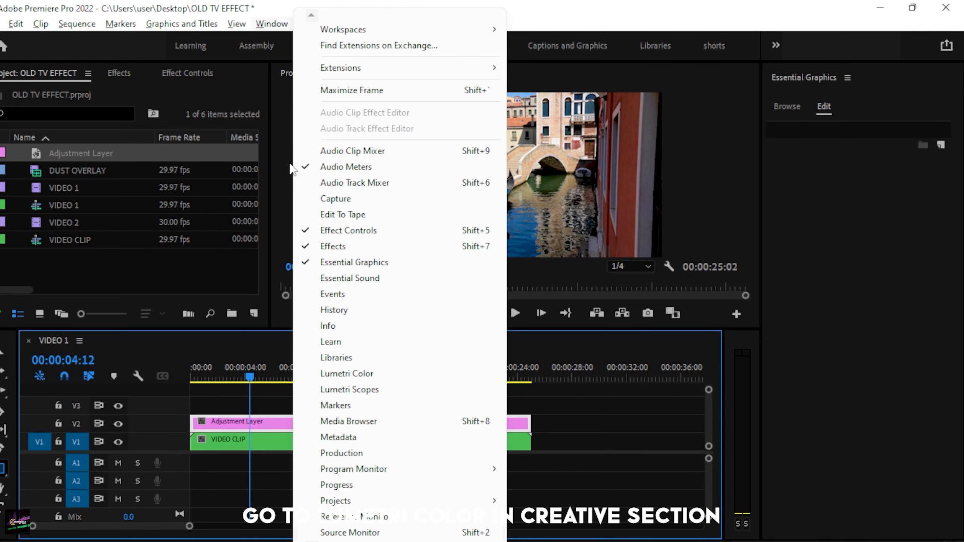
left_click(342, 374)
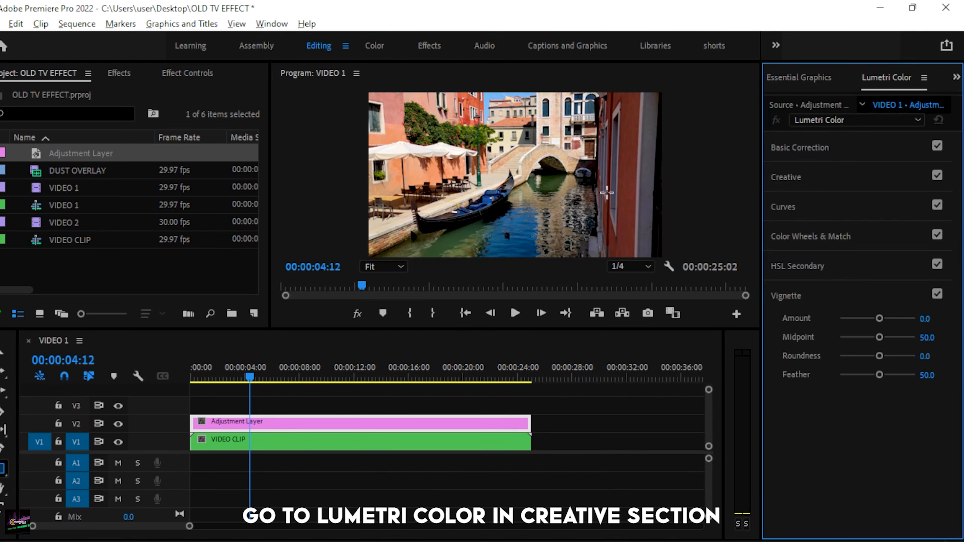
left_click(790, 183)
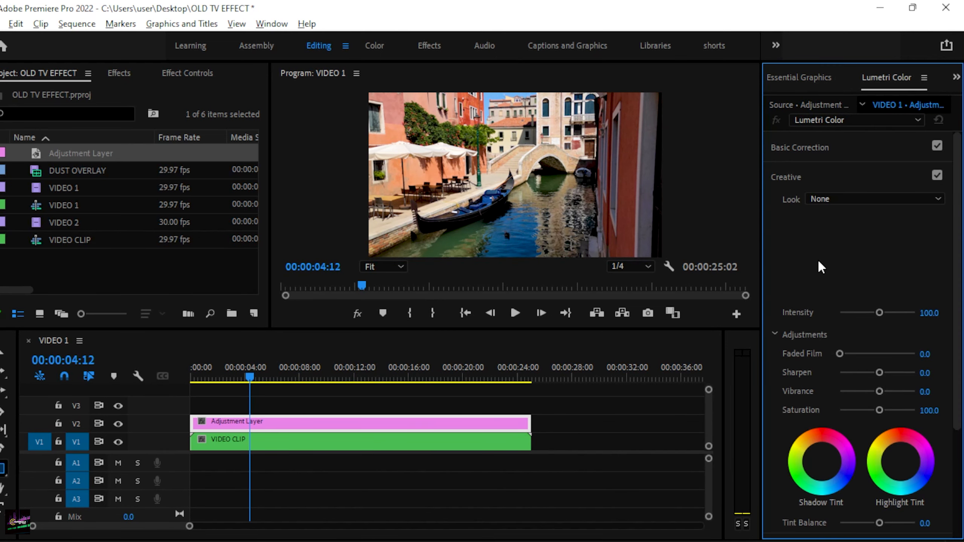
left_click(895, 195)
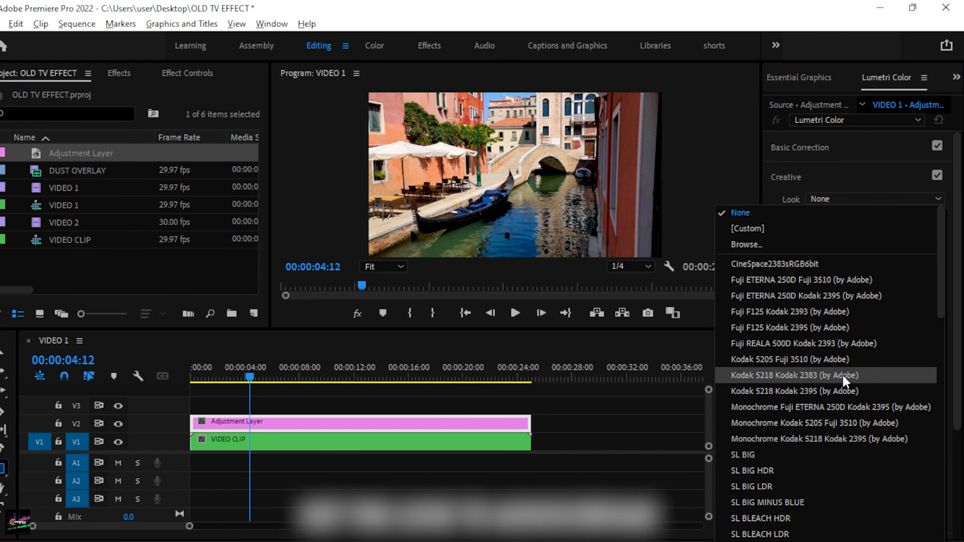
left_click(852, 425)
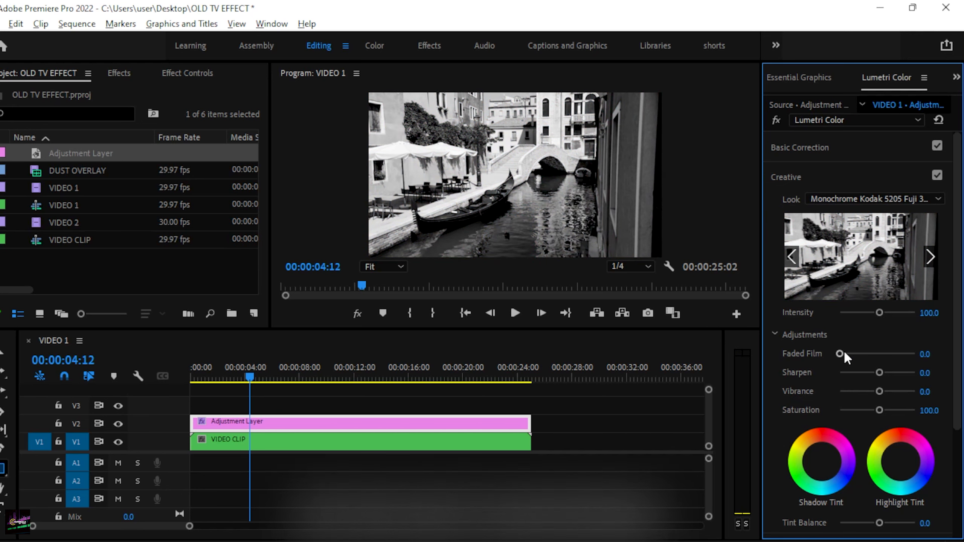
Set the Faded Film amount of the adjustment layer's creative look to 25
left_click_drag(843, 350, 919, 350)
left_click(925, 354)
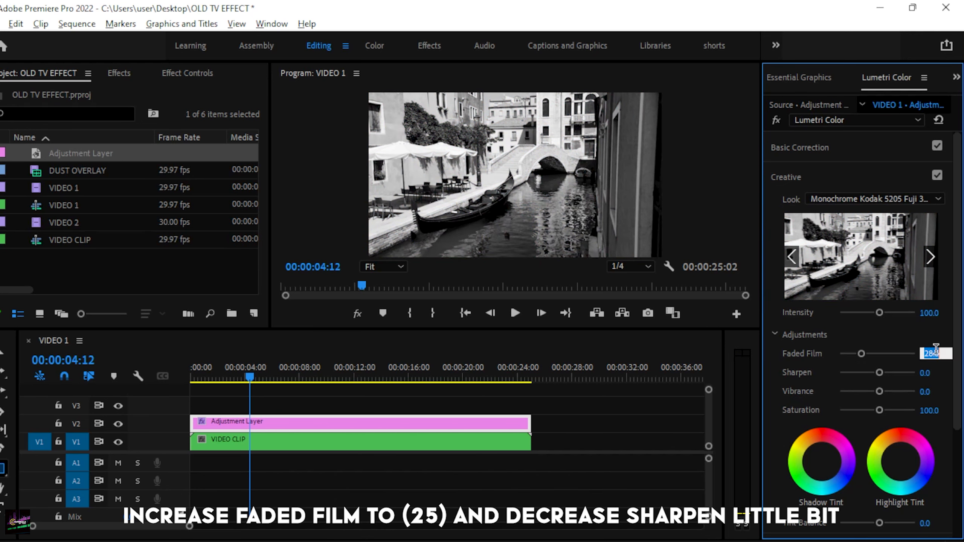
type("25")
key("Return")
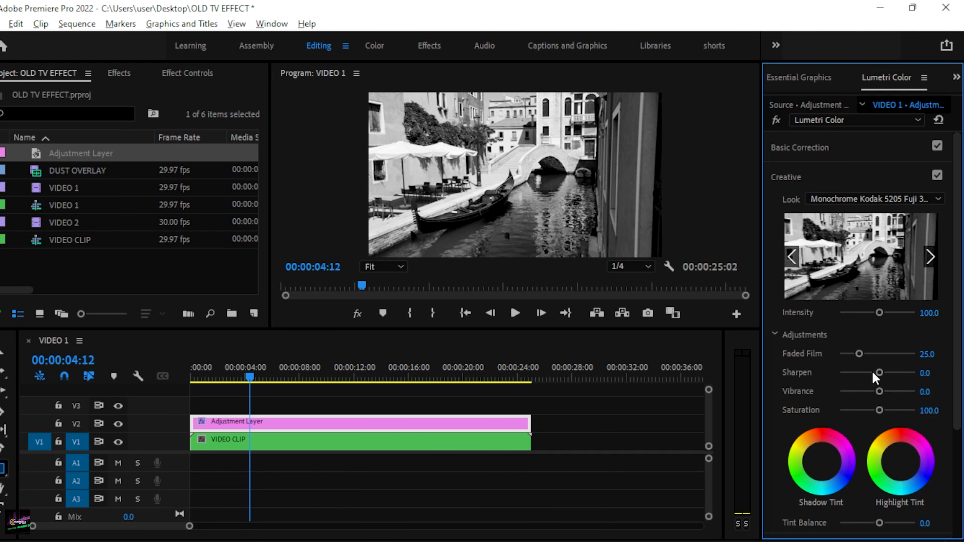
Set the Lumetri Color vignette amount on the adjustment layer to -2
scroll(845, 437, "down", 4)
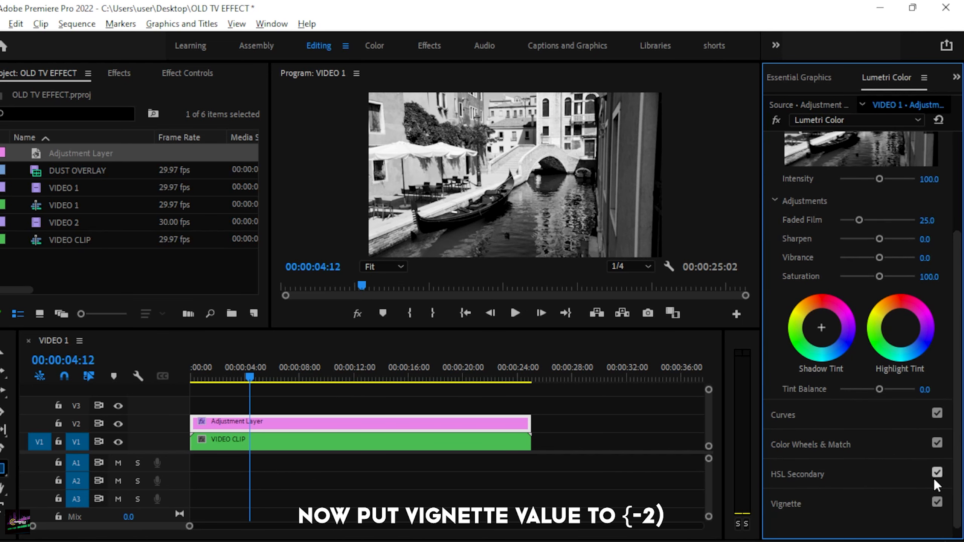
left_click(799, 511)
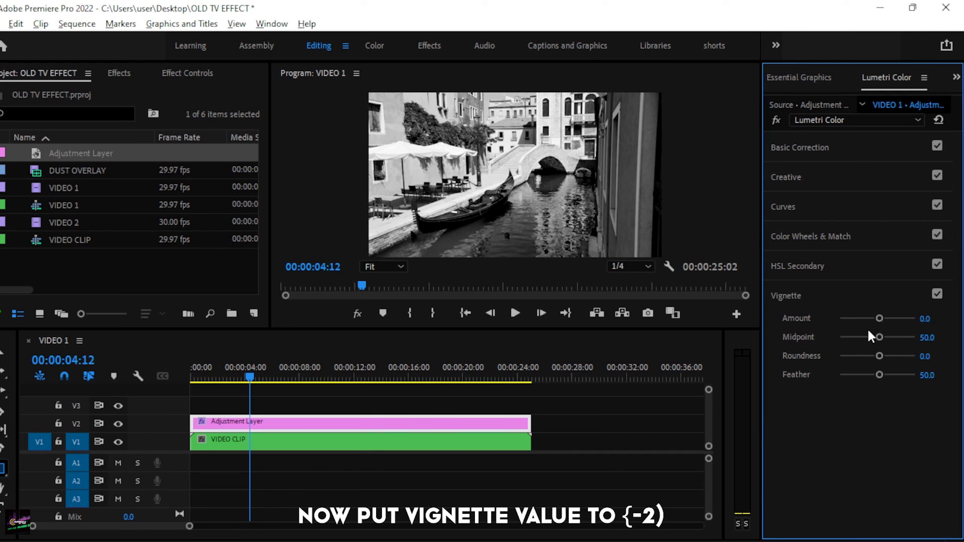
left_click_drag(879, 319, 860, 319)
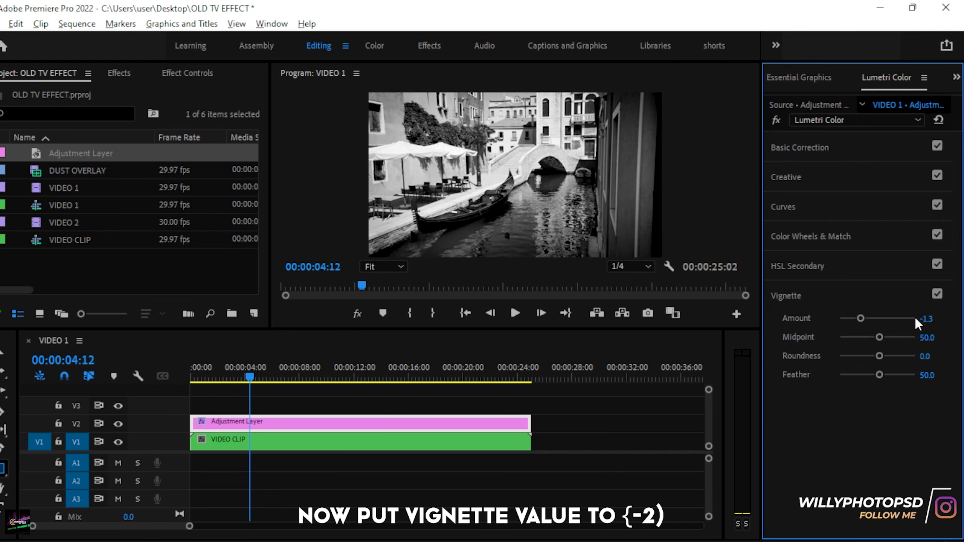
type("-2")
key("Return")
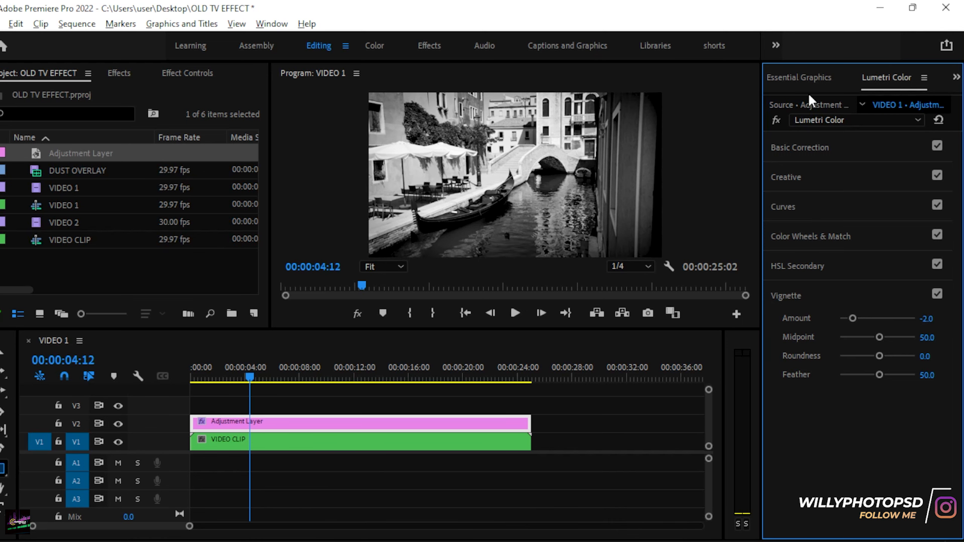
Compare the image with the Lumetri Color effect off and on, and close the Lumetri Color panel
left_click(775, 117)
left_click(775, 116)
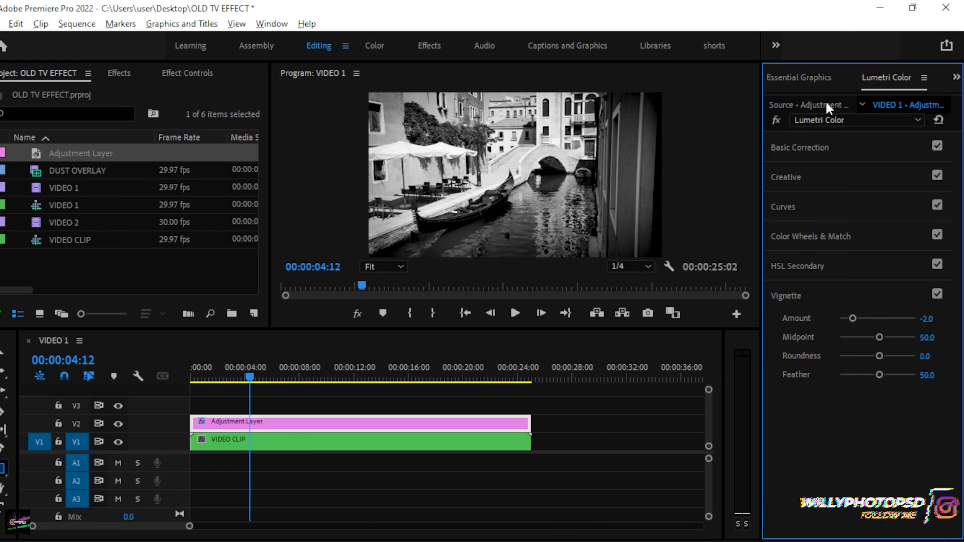
left_click(924, 78)
left_click(903, 81)
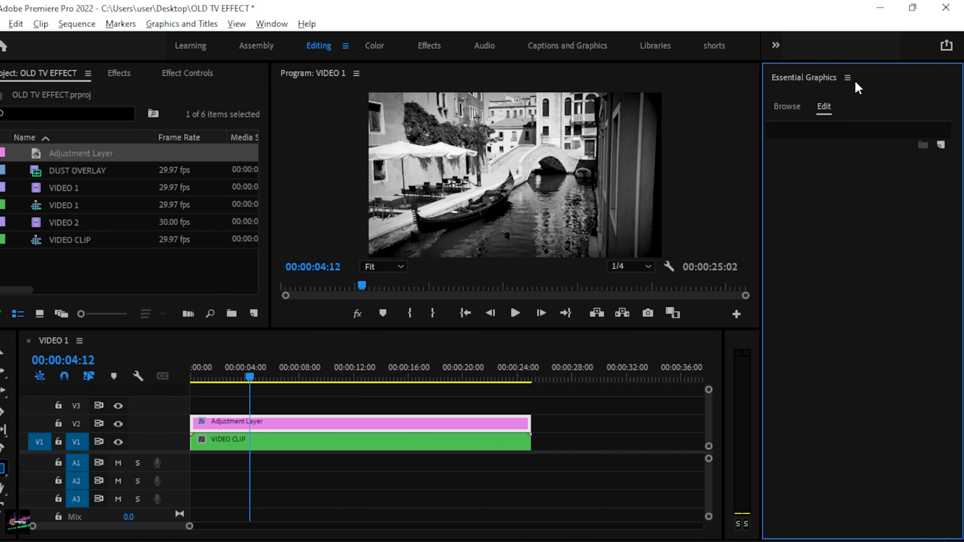
Play back the opening seconds of the sequence to review the black-and-white grade
left_click_drag(240, 370, 174, 370)
left_click(175, 367)
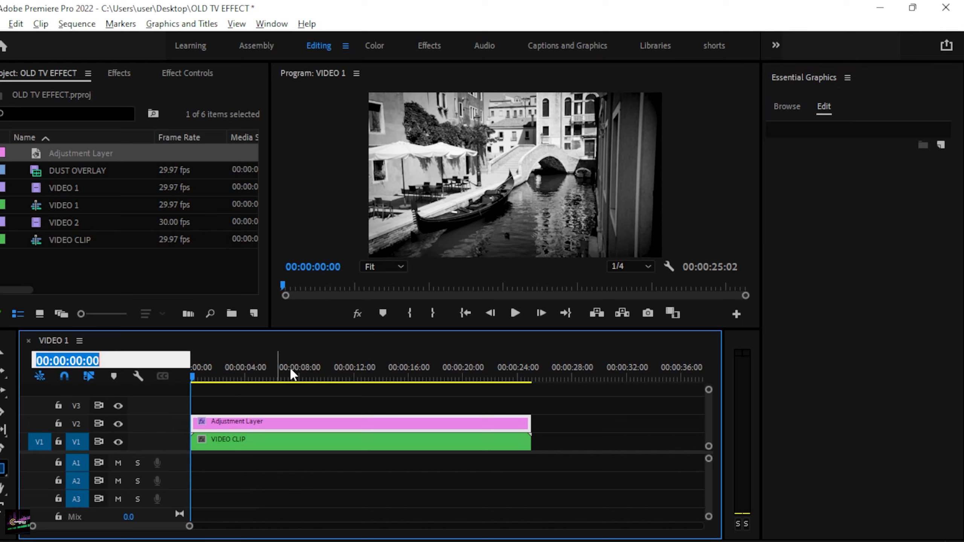
left_click(224, 374)
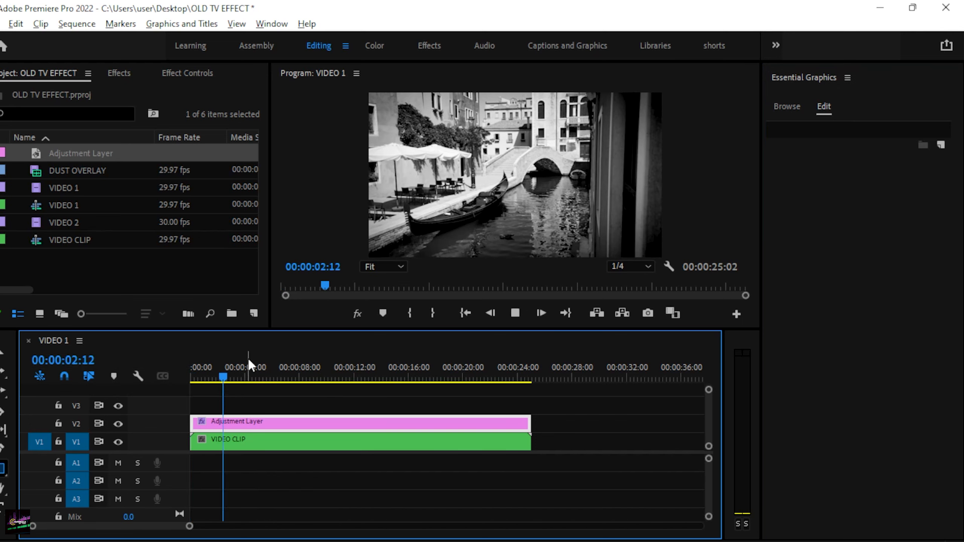
key("space")
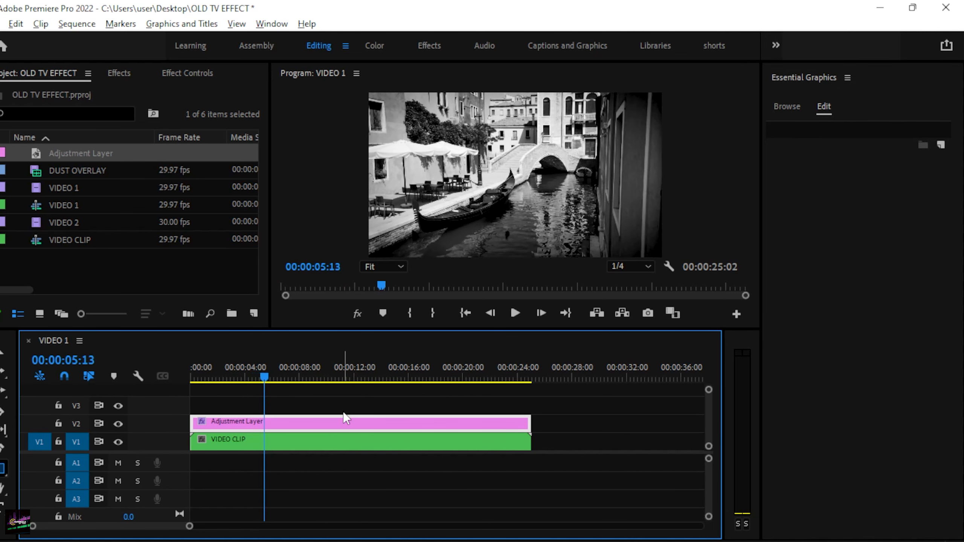
Find the Lens Distortion video effect by searching "Lens dis" and apply it to the adjustment layer
left_click(119, 73)
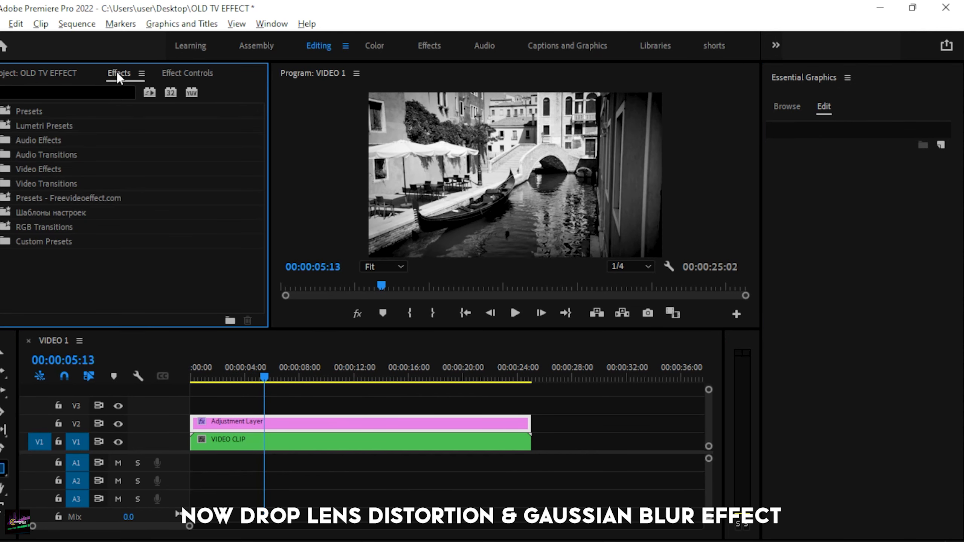
left_click(90, 91)
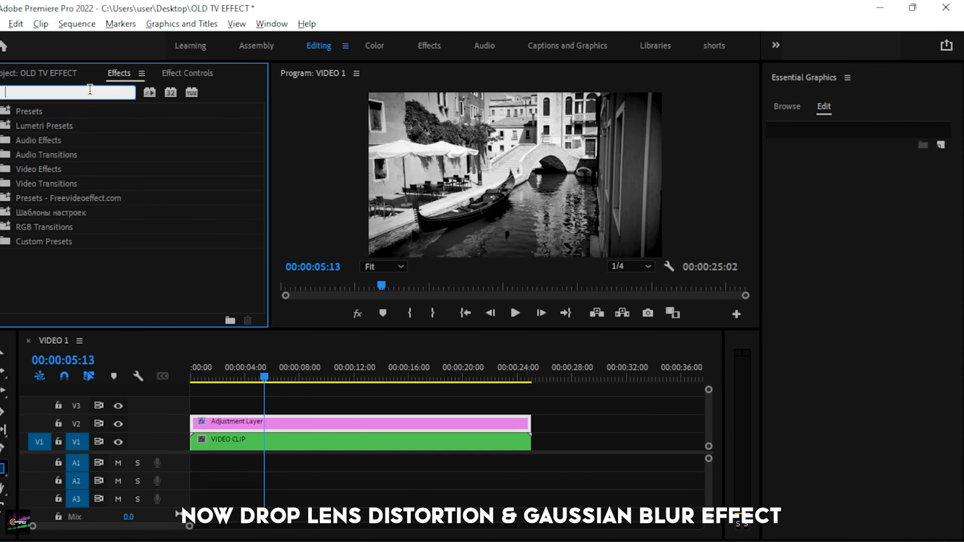
type("Lens")
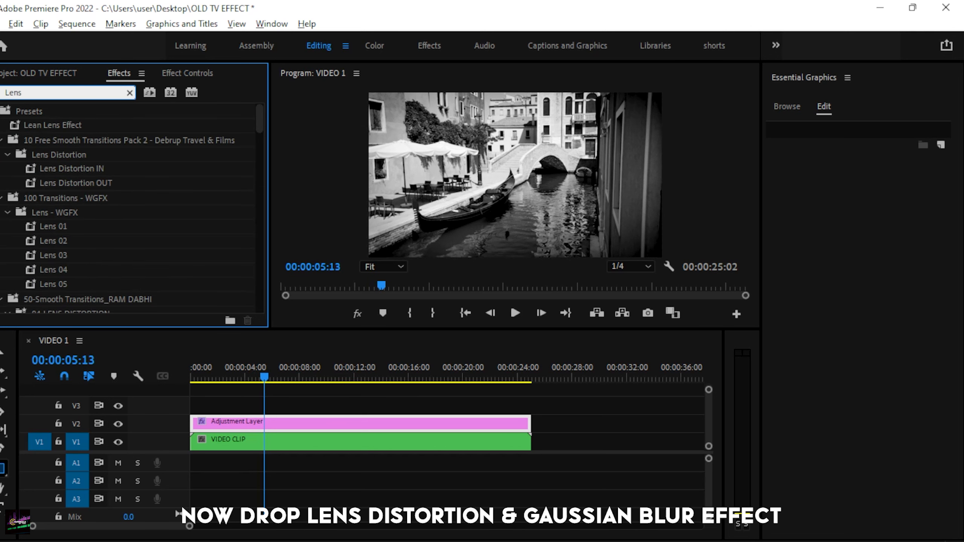
type(" dis")
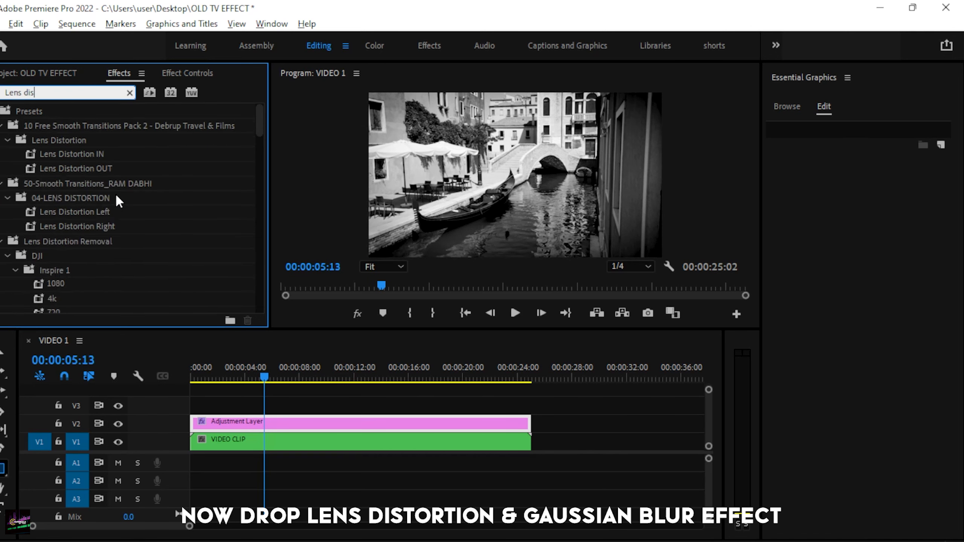
scroll(117, 195, "down", 20)
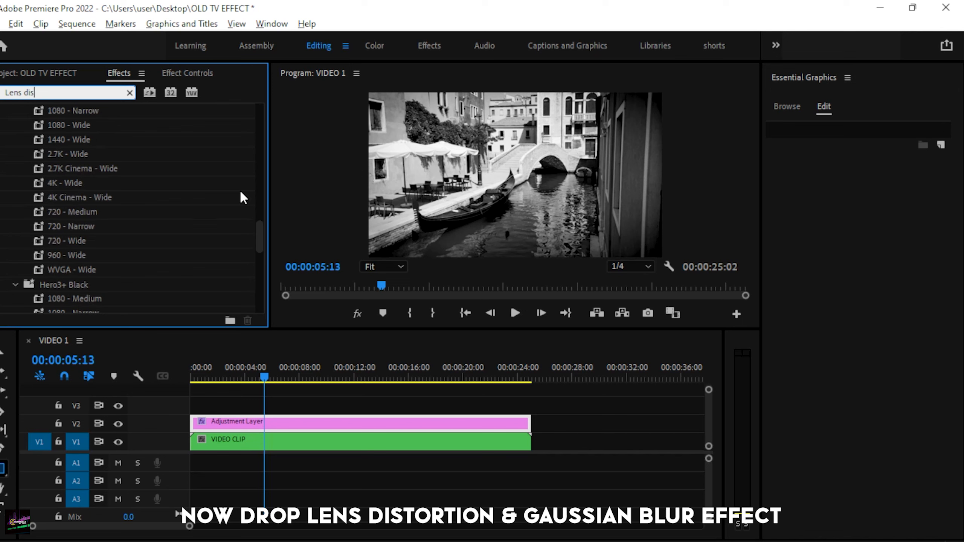
left_click_drag(260, 238, 258, 292)
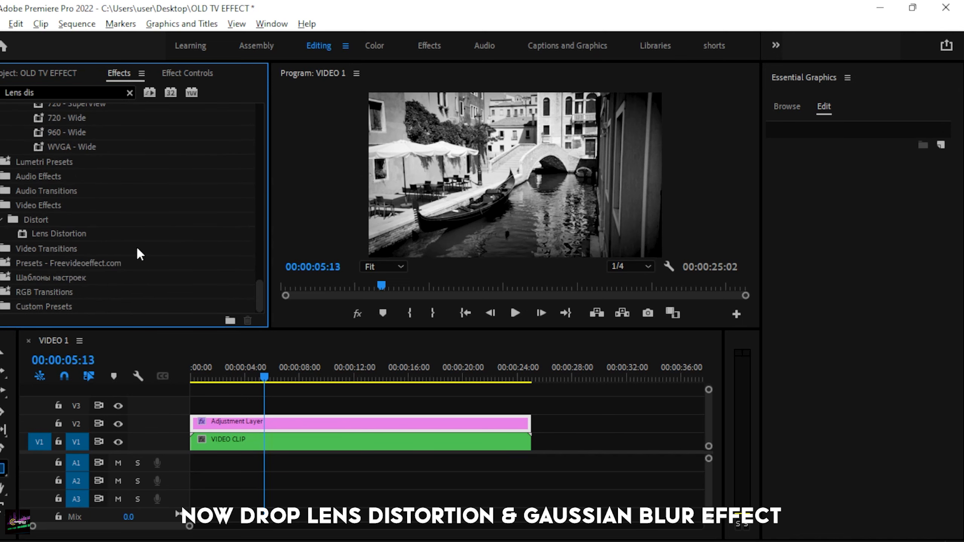
left_click_drag(57, 231, 244, 408)
Find the Gaussian Blur video effect by searching "Gaussian" and apply it twice to the adjustment layer
left_click(4, 94)
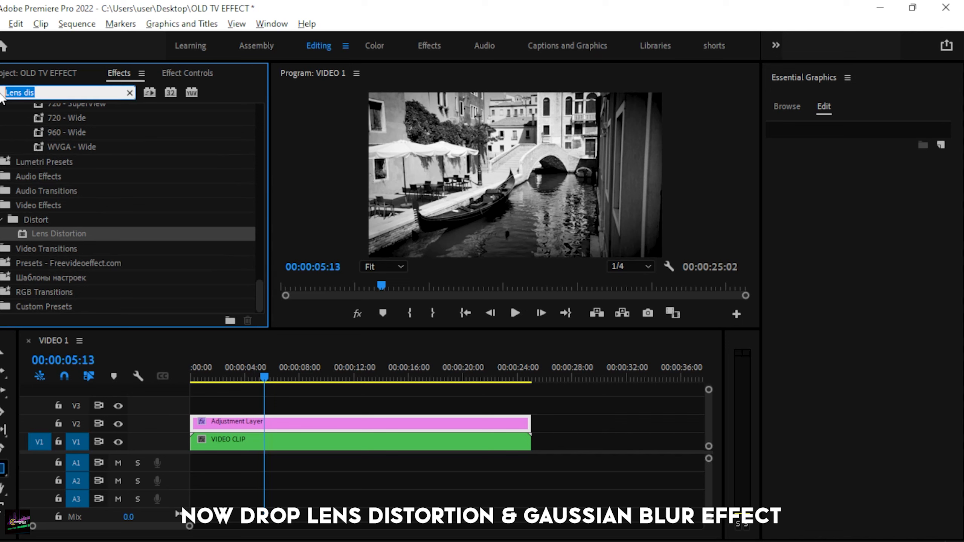
type("Gaussian")
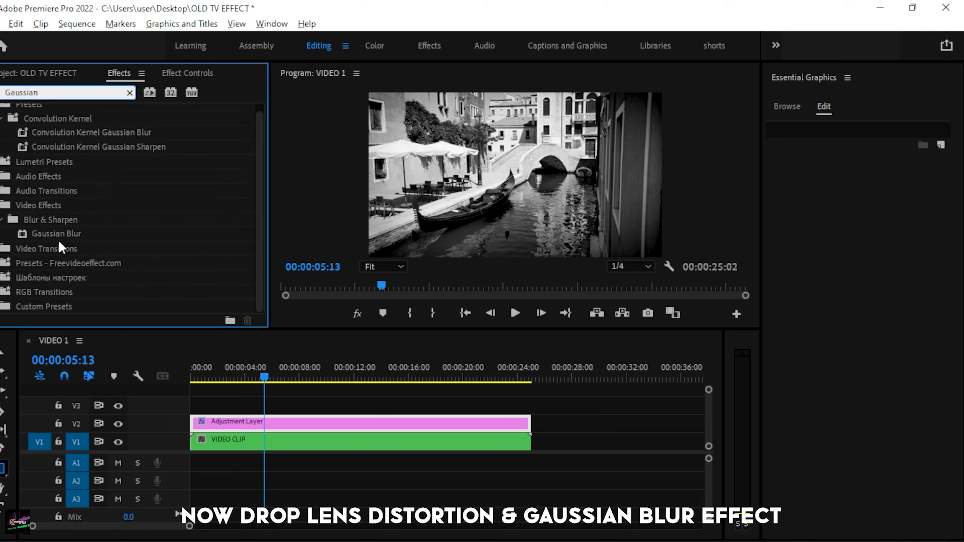
left_click(55, 234)
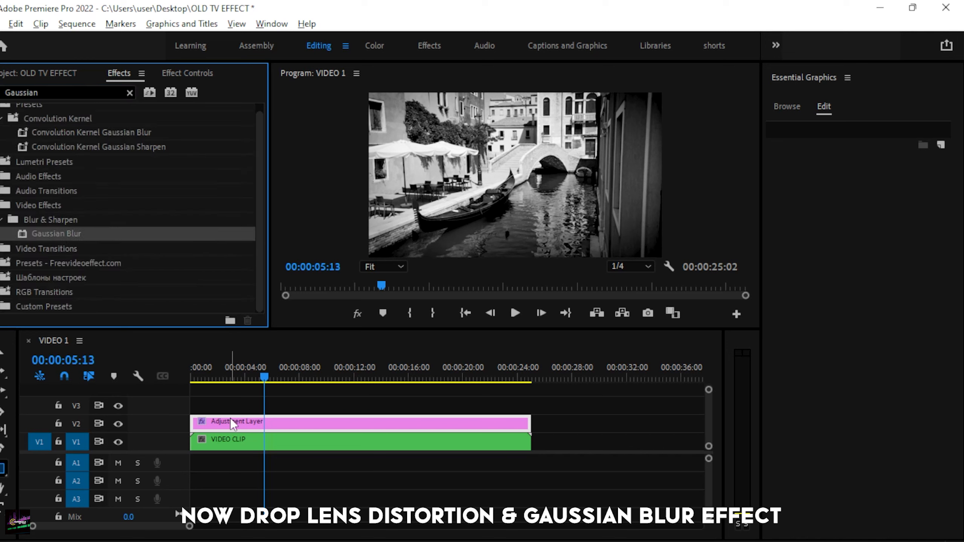
left_click_drag(65, 230, 229, 422)
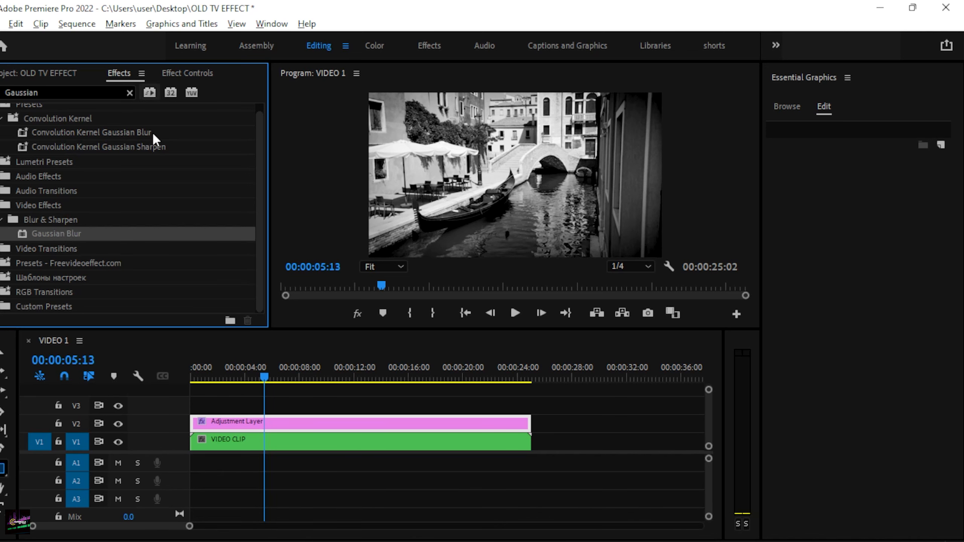
Set the Blurriness of the adjustment layer's first Gaussian Blur effect to 6
left_click(187, 73)
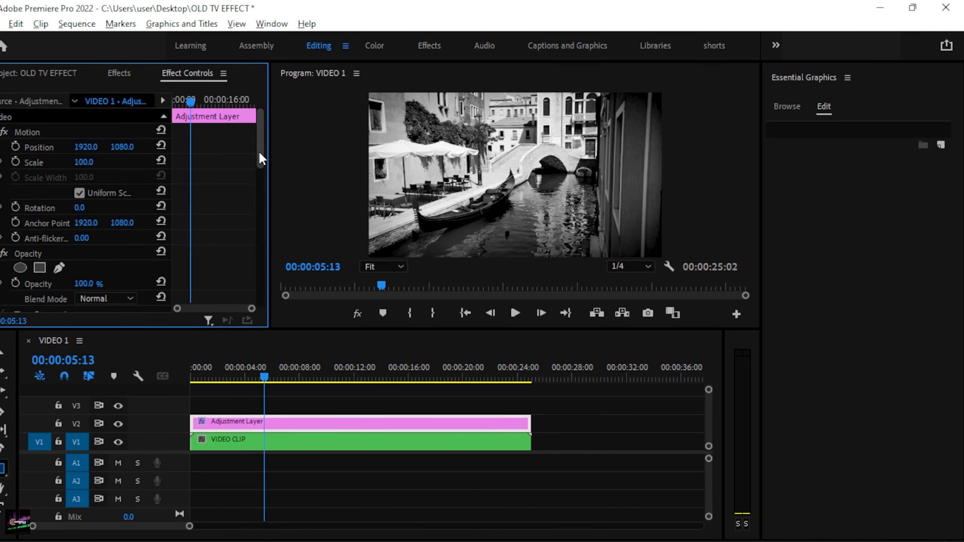
left_click_drag(258, 150, 249, 262)
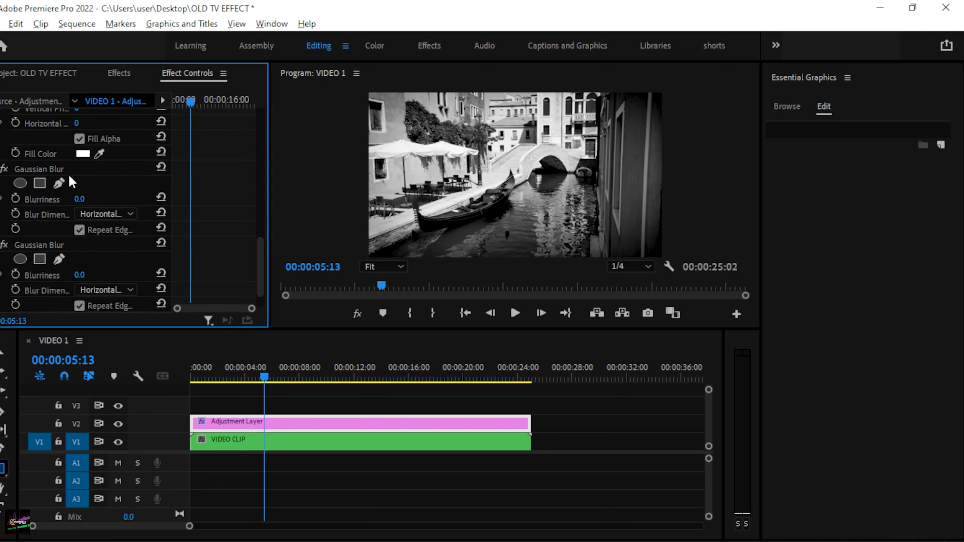
left_click(27, 166)
left_click(93, 195)
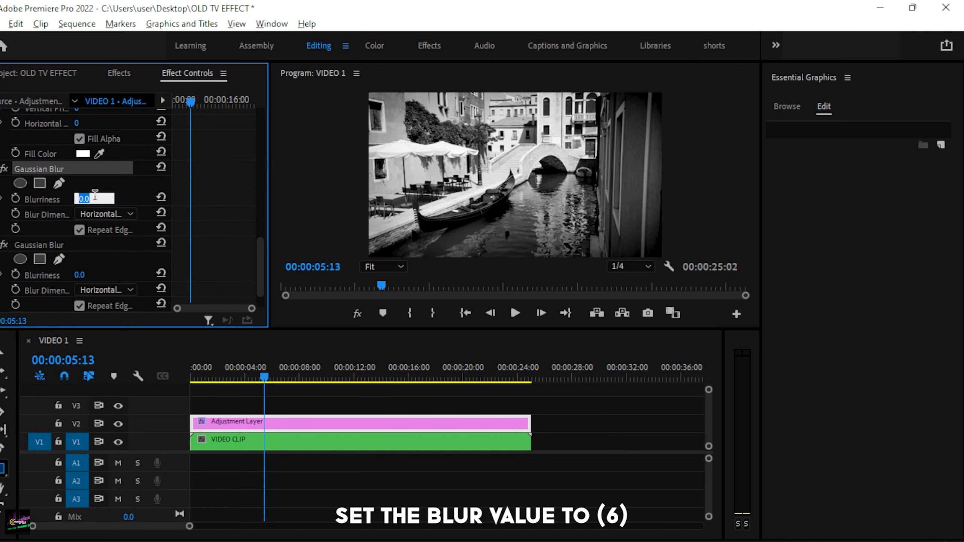
type("6")
key("Return")
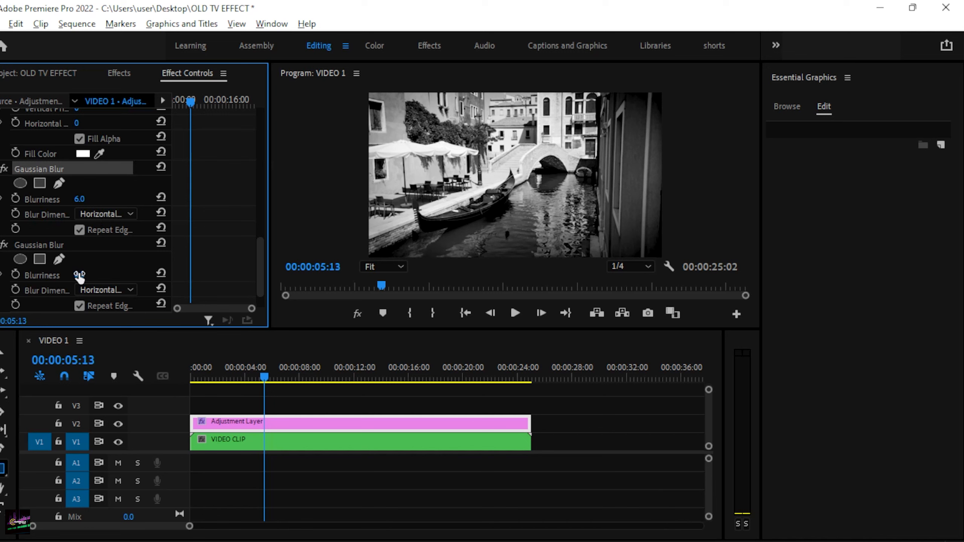
Remove the second, duplicate Gaussian Blur effect from the adjustment layer
right_click(43, 239)
left_click(94, 357)
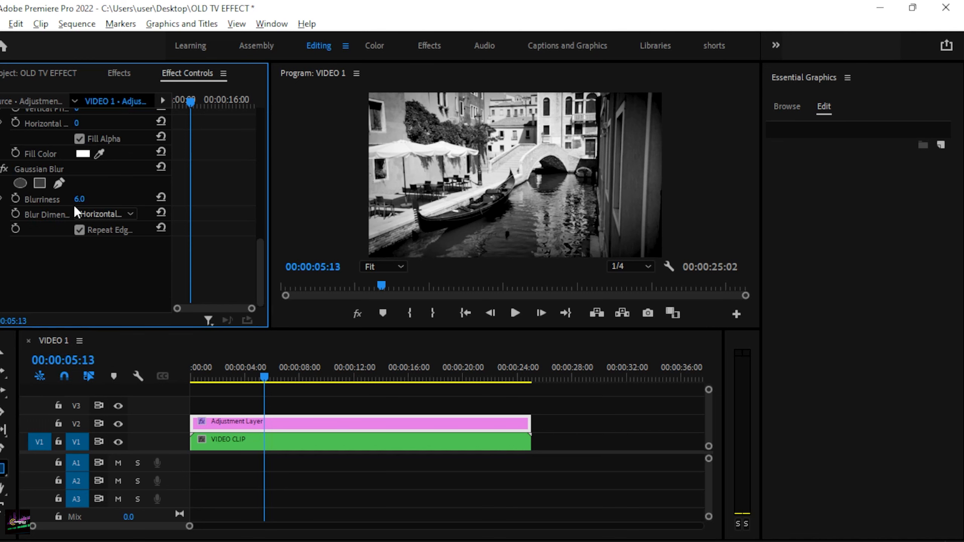
Set the Curvature of the adjustment layer's Lens Distortion effect to 15 and turn off Fill Alpha
scroll(73, 203, "up", 3)
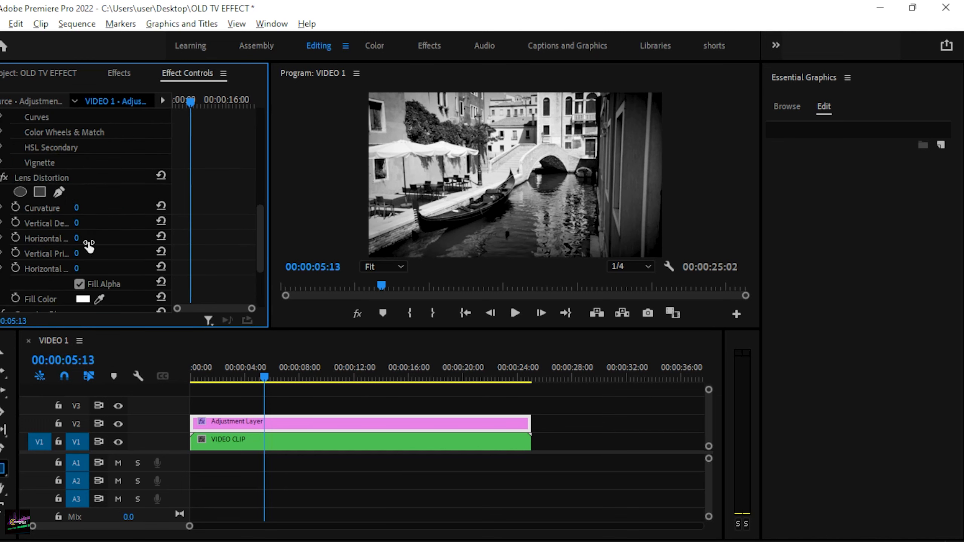
left_click(77, 208)
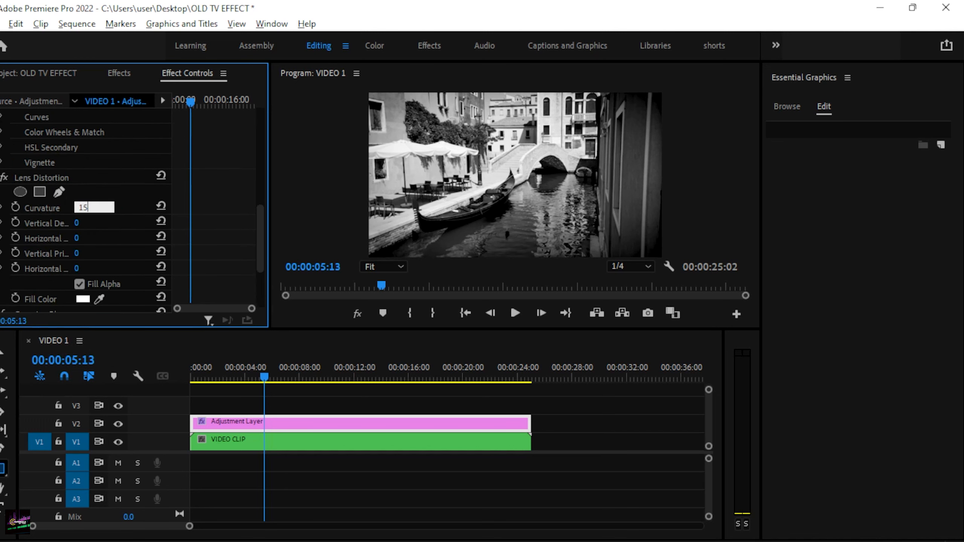
key("Return")
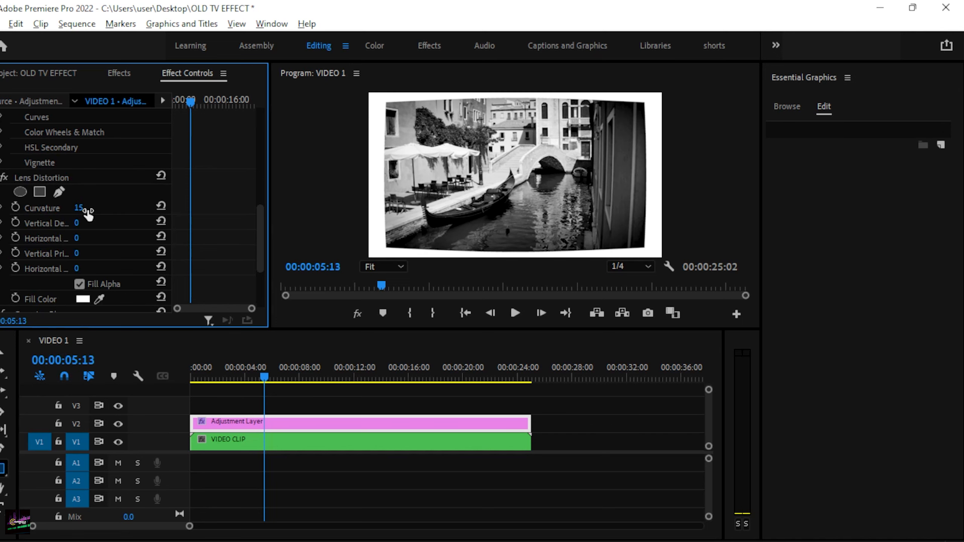
scroll(101, 253, "down", 3)
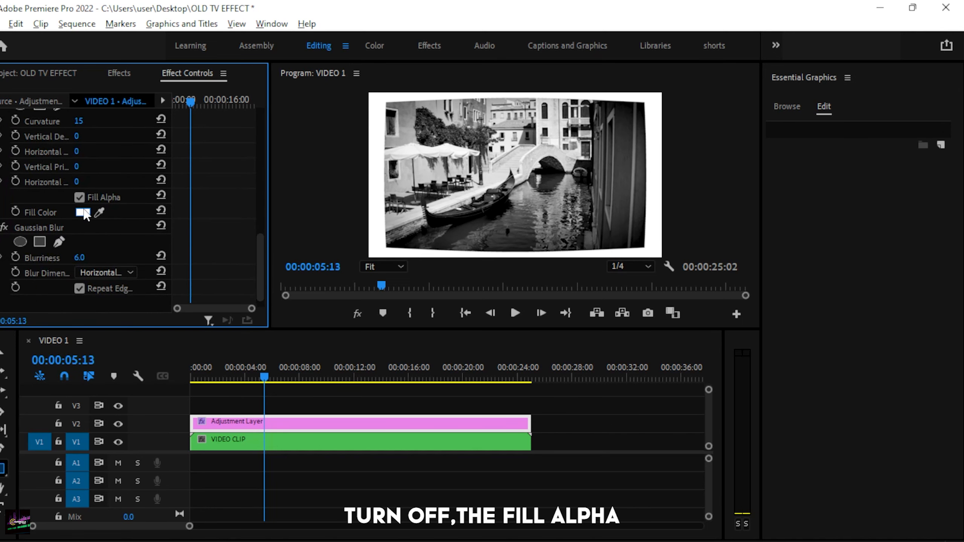
left_click(79, 197)
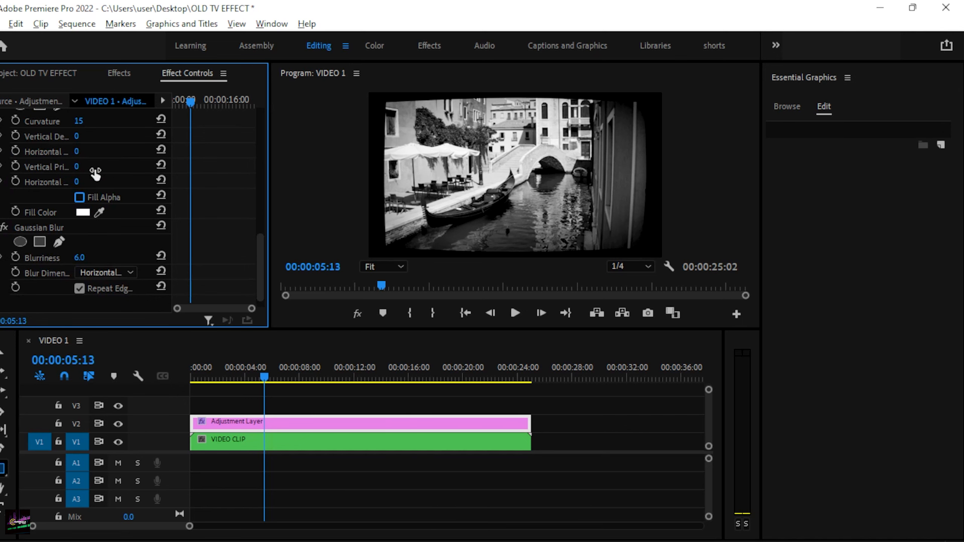
Play back the opening seconds of the sequence from the start to review the curved-screen look
left_click(188, 376)
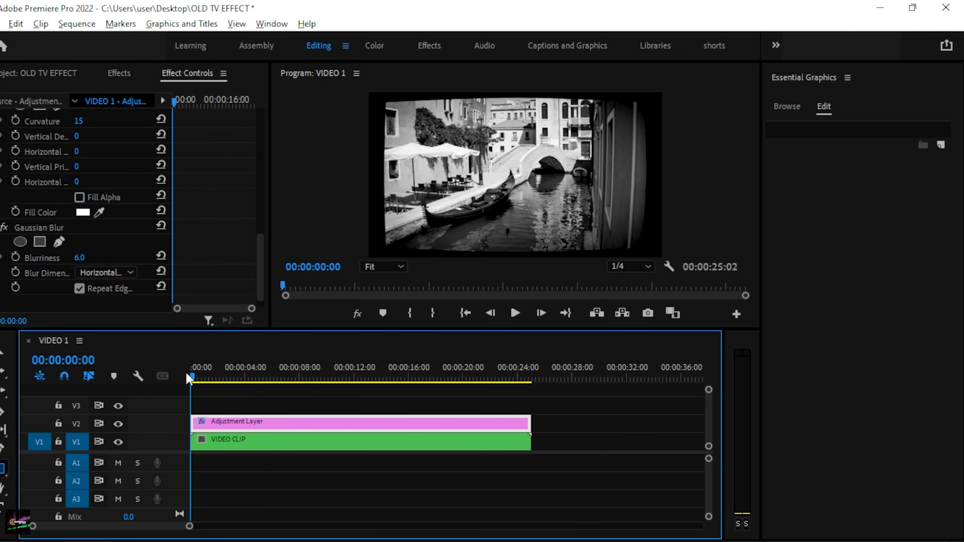
key("space")
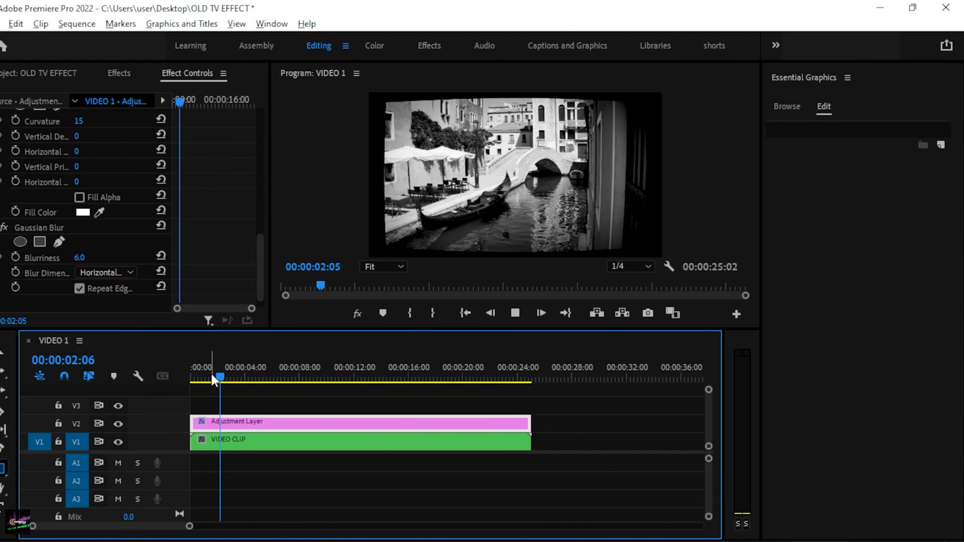
key("space")
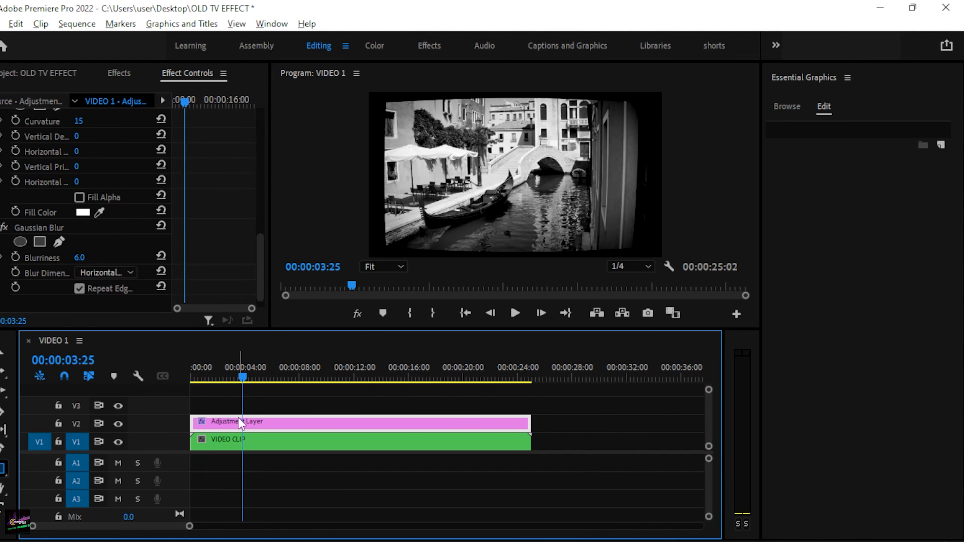
Find the Noise video effect under Noise & Grain by searching "noise" and apply it to the adjustment layer
left_click(118, 73)
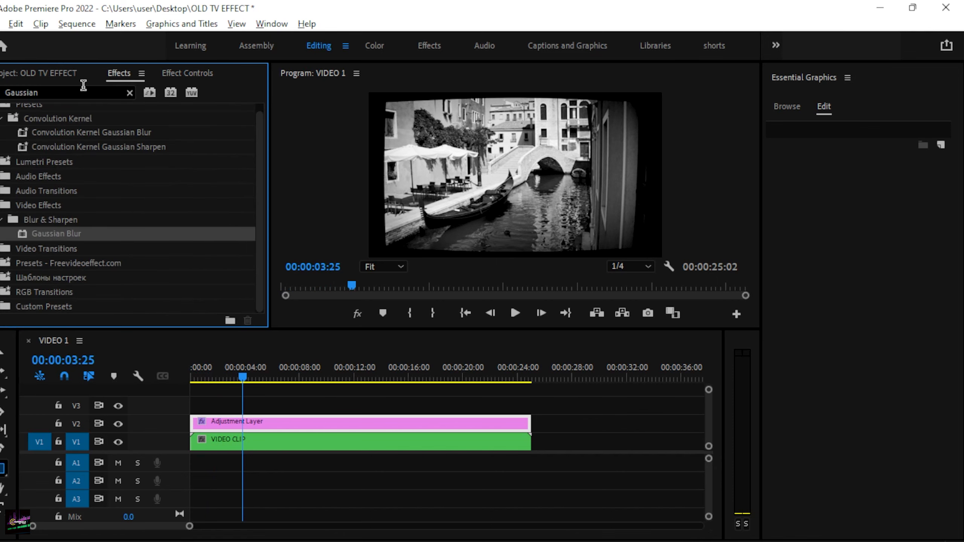
double_click(38, 93)
type("noise")
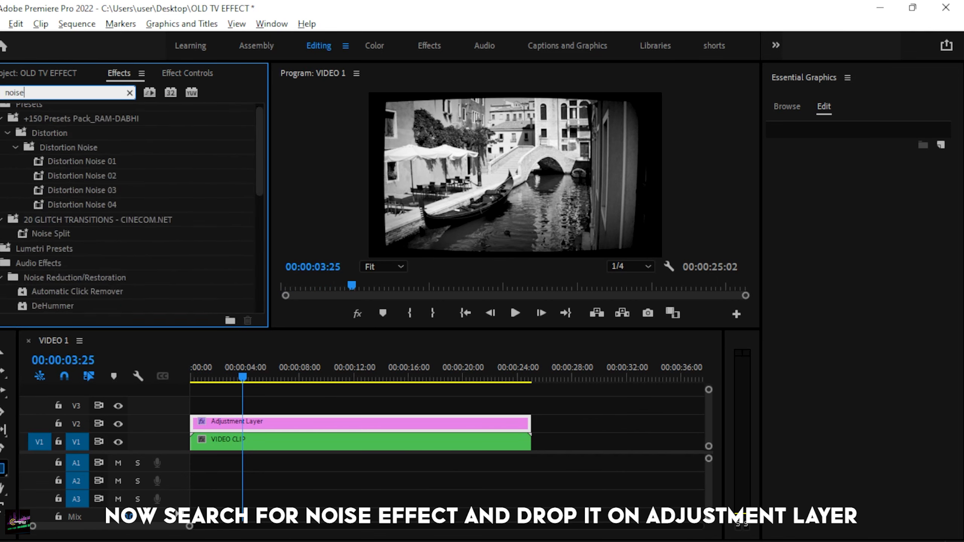
key("Return")
scroll(27, 218, "down", 5)
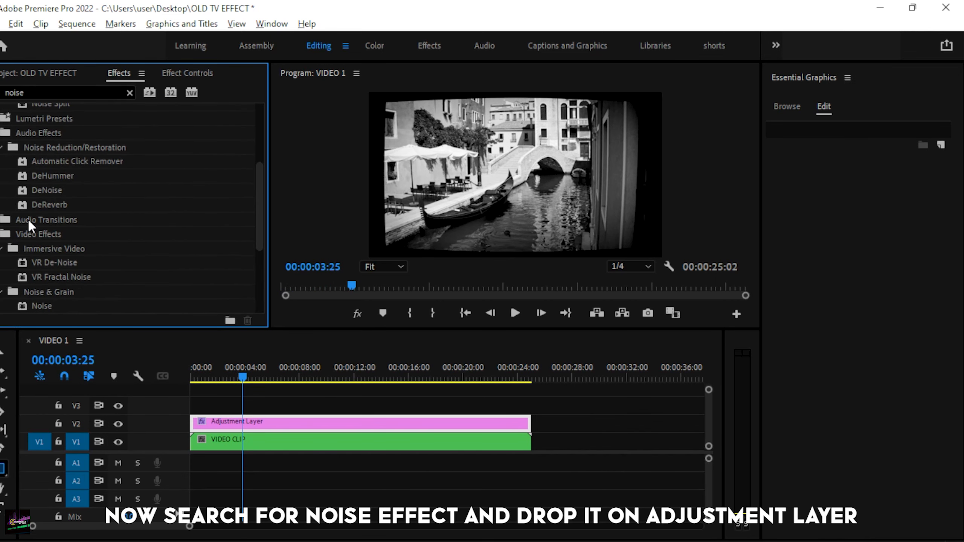
scroll(57, 196, "down", 2)
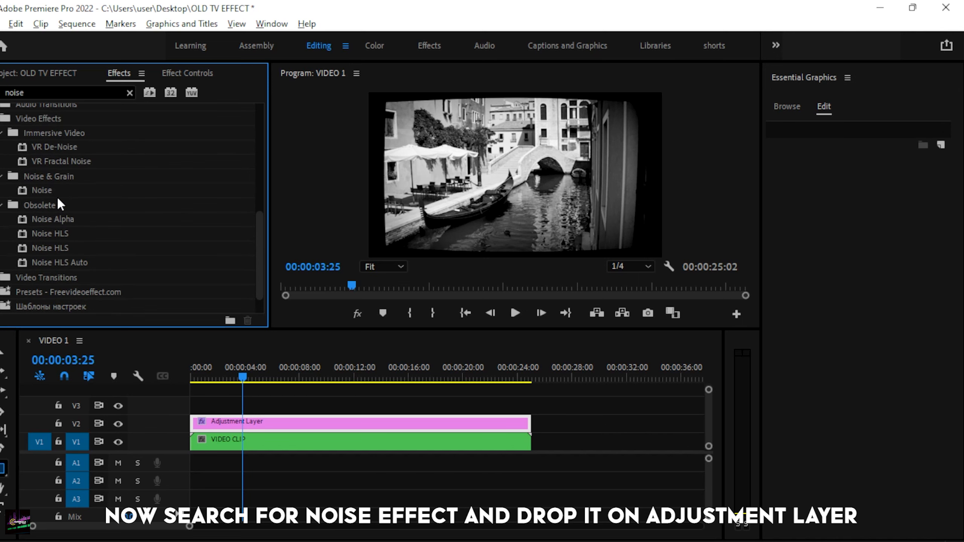
left_click(46, 188)
left_click_drag(181, 276, 224, 423)
Set the Amount of Noise in the adjustment layer's Noise effect to 6%
left_click(171, 72)
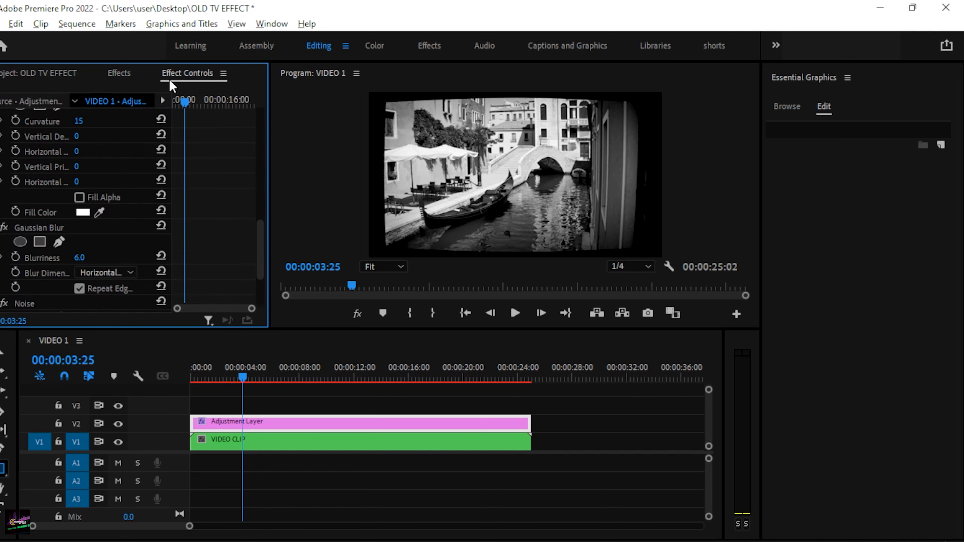
scroll(139, 190, "down", 3)
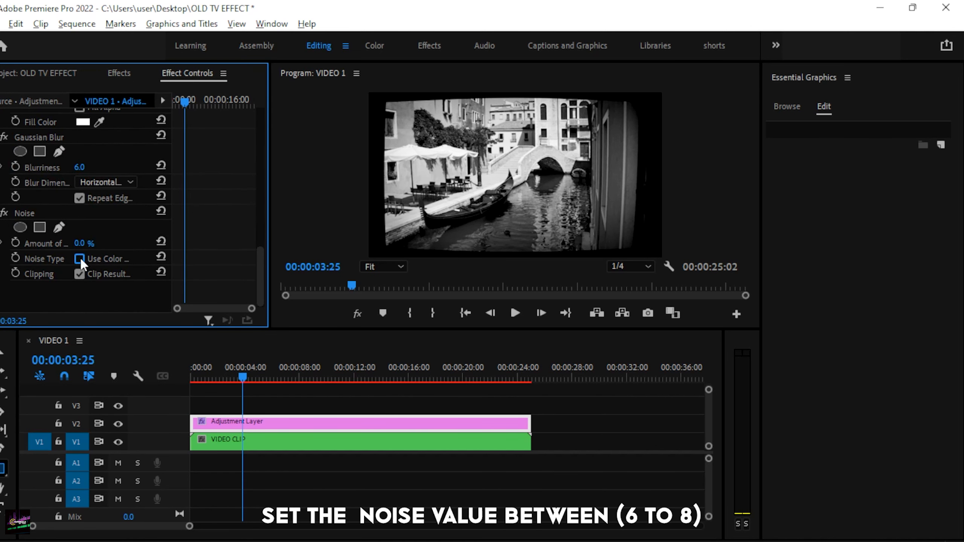
left_click(85, 243)
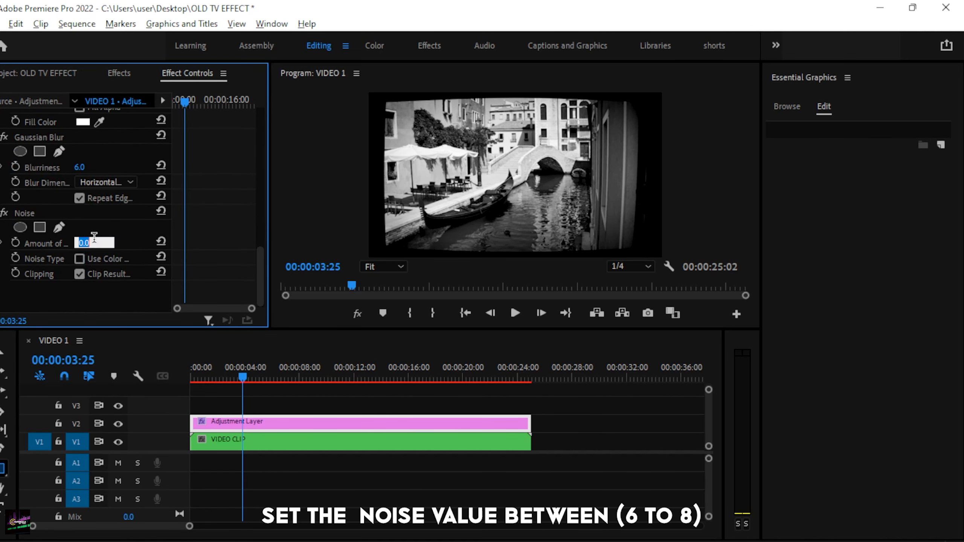
type("6")
key("Return")
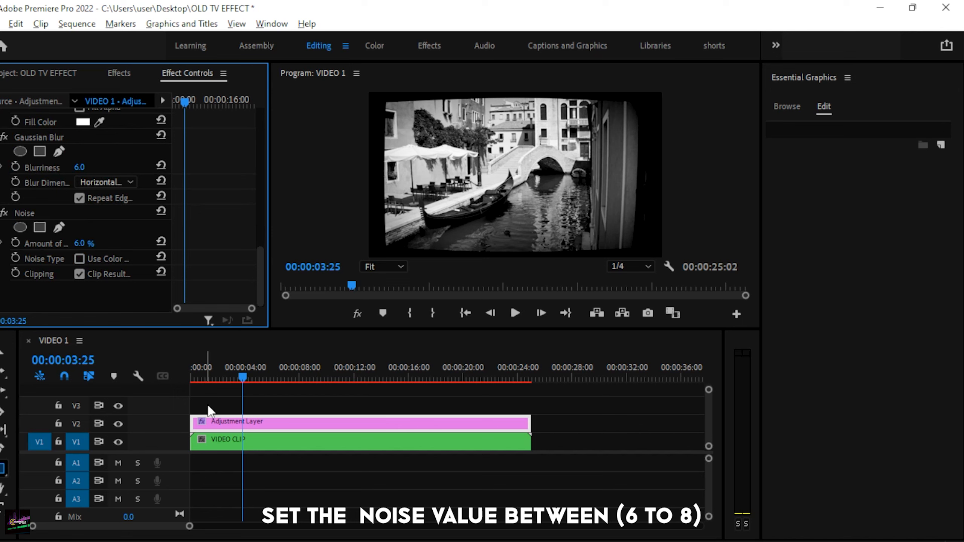
Place the DUST OVERLAY clip from the project on track V3, above the adjustment layer, at the sequence start
left_click(202, 369)
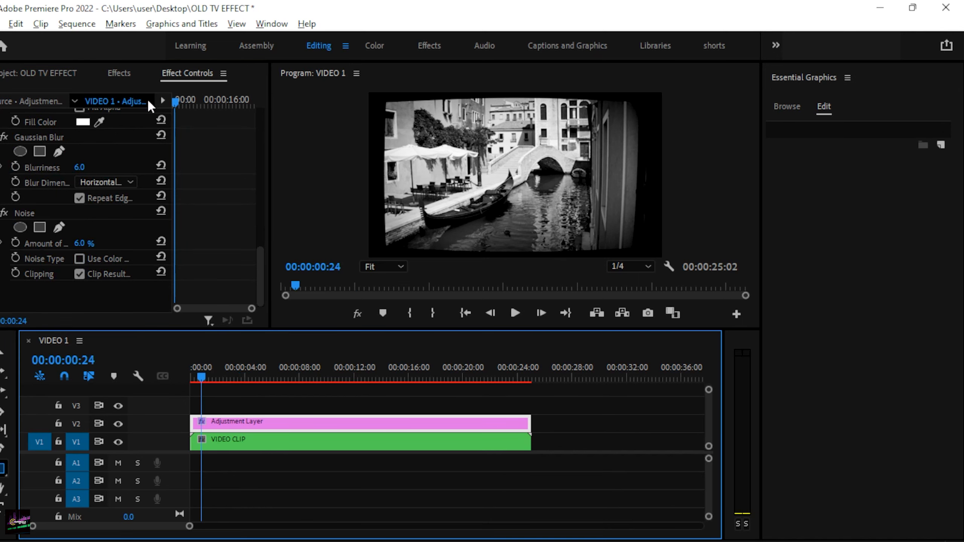
left_click(121, 72)
left_click(58, 72)
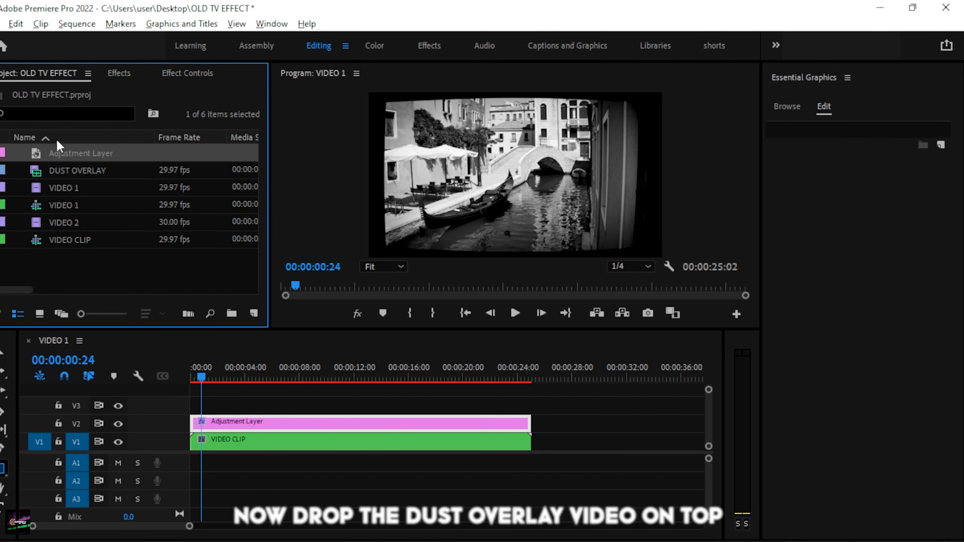
left_click_drag(54, 167, 228, 403)
Split the DUST OVERLAY clip at 00:00:25:04, near the end of the adjustment layer and video clip
left_click(528, 368)
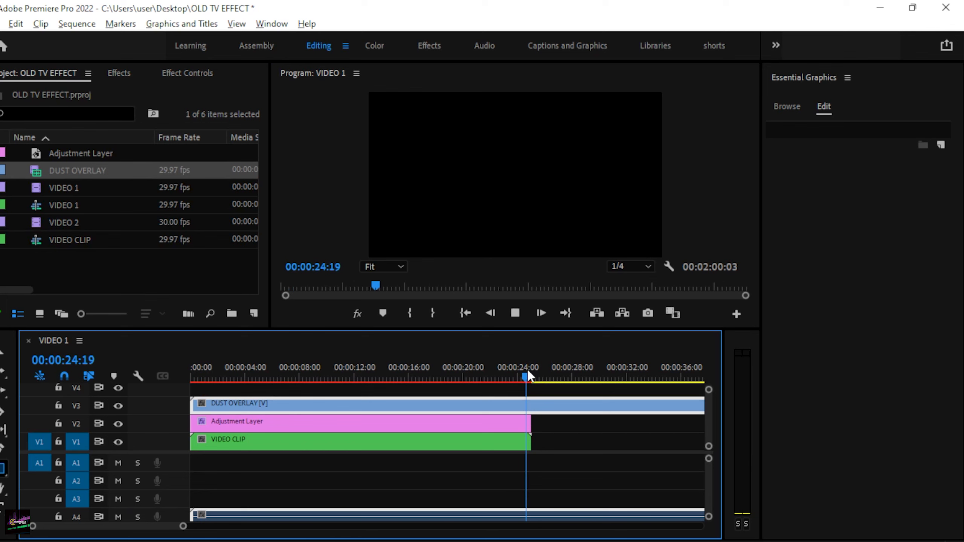
left_click_drag(529, 374, 538, 376)
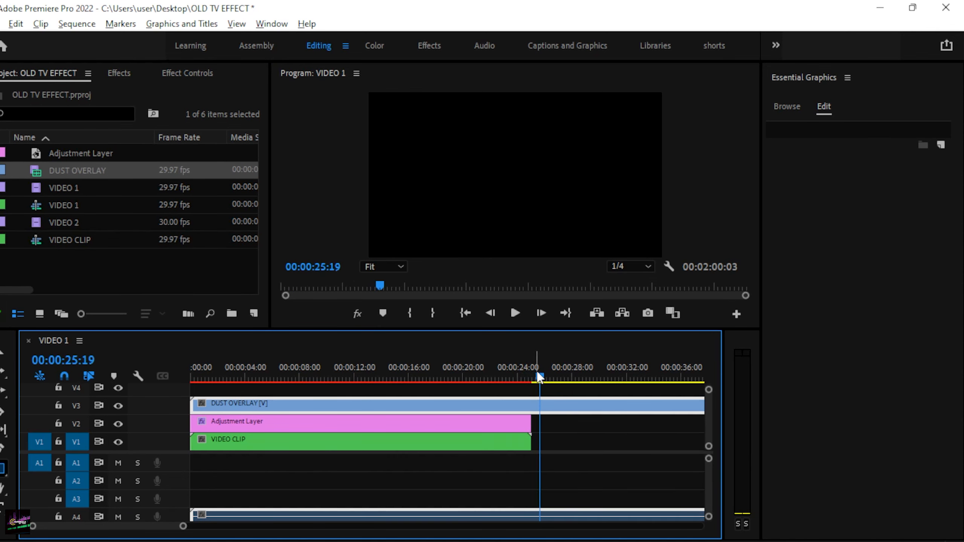
key("shift+Left")
key("shift+Left")
key("shift+Left")
key("shift+Left")
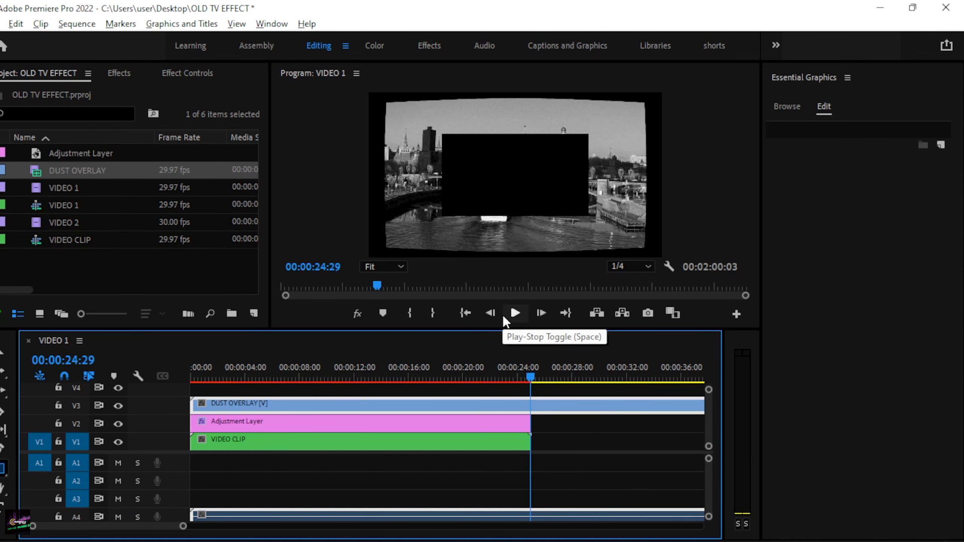
key("Right")
key("Right")
key("Right")
key("Right")
key("Right")
key("ctrl+k")
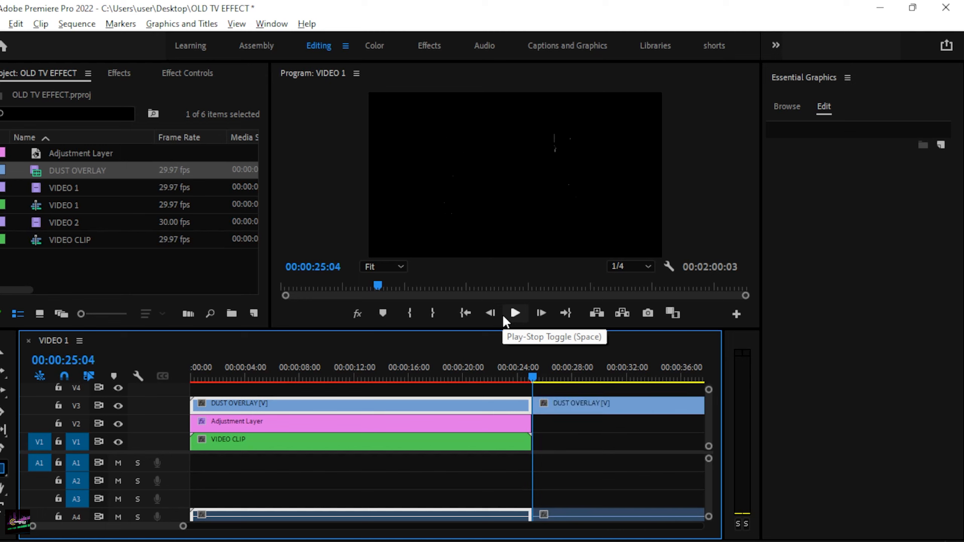
Delete the DUST OVERLAY segment after the cut and the audio part of the remaining overlay clip
left_click(583, 410)
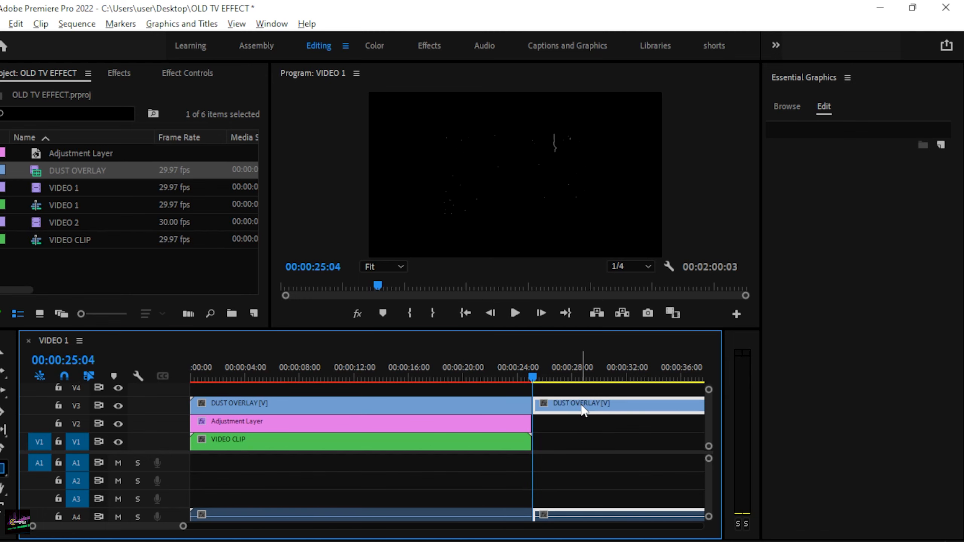
key("Delete")
left_click(490, 512, "alt")
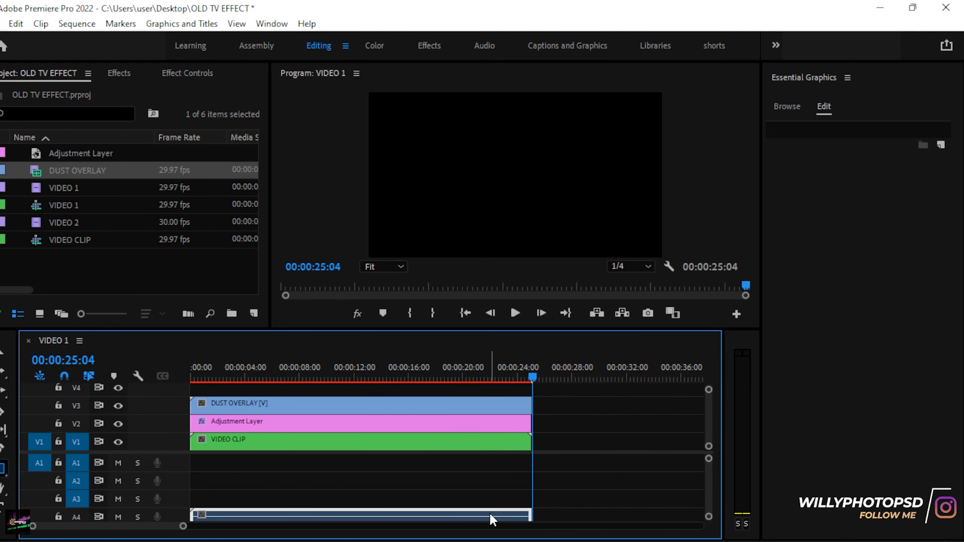
key("Delete")
Extend the adjustment layer's end to match the DUST OVERLAY clip and play back briefly from 00:00:19:16
left_click(457, 374)
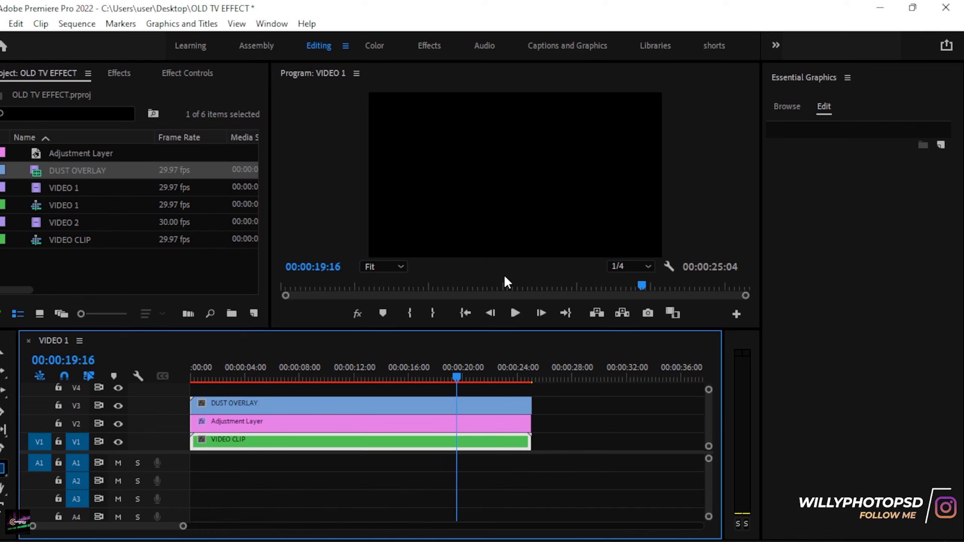
left_click_drag(529, 422, 531, 422)
key("space")
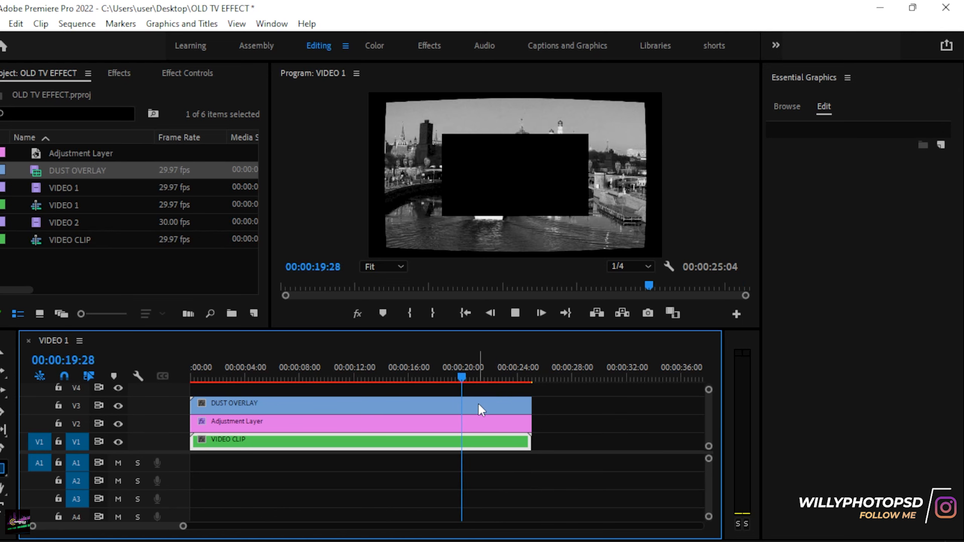
key("space")
Apply Scale to Frame Size to the DUST OVERLAY clip on V3
left_click(452, 410)
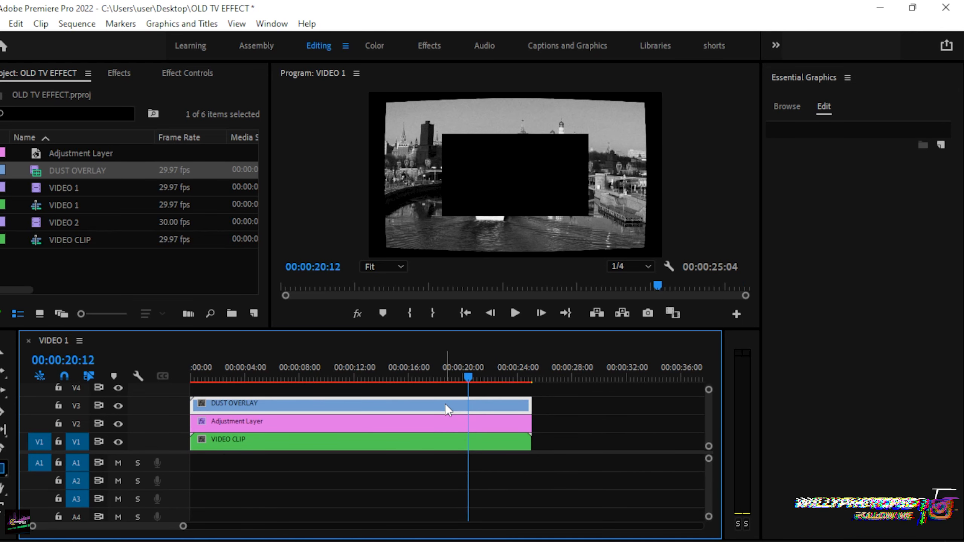
right_click(333, 399)
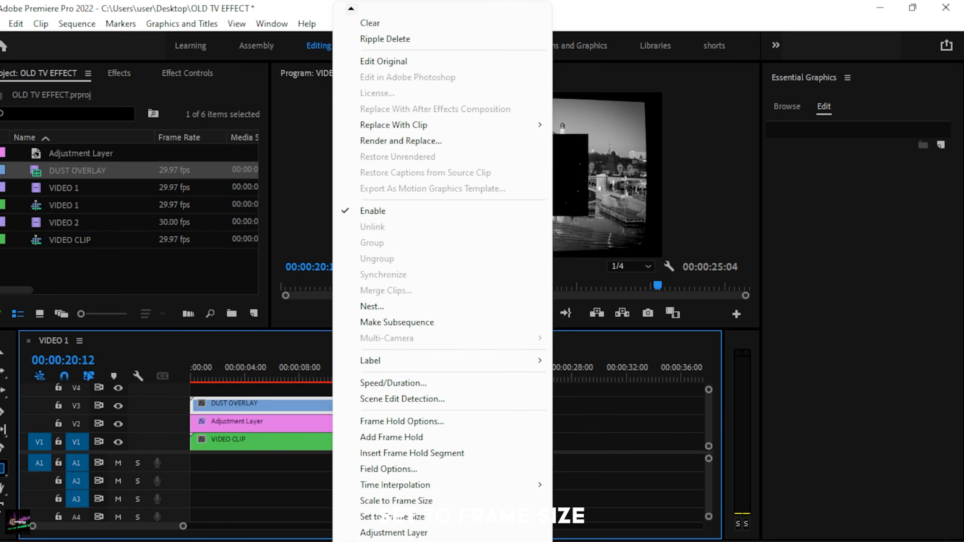
left_click(377, 500)
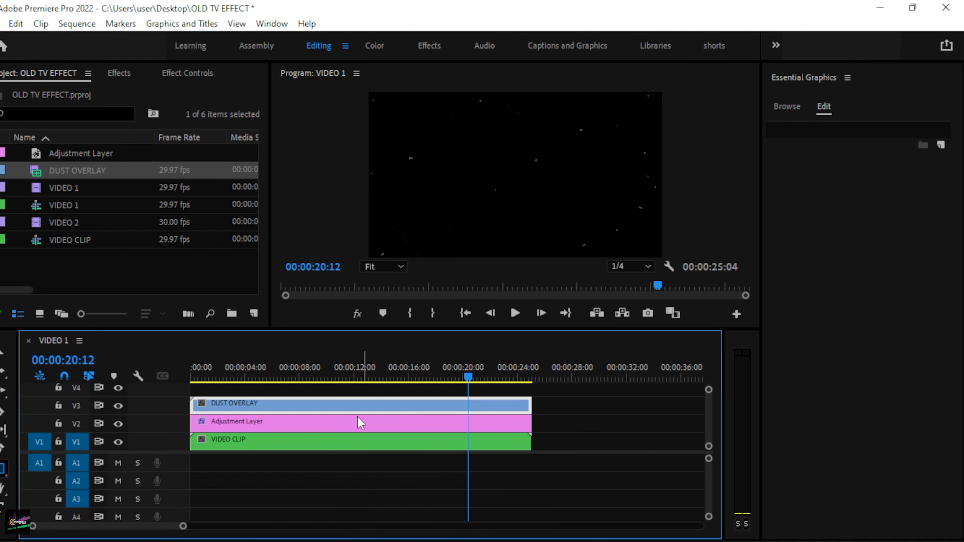
Set the DUST OVERLAY clip's Blend Mode to Screen and its Opacity to 80%
left_click(187, 73)
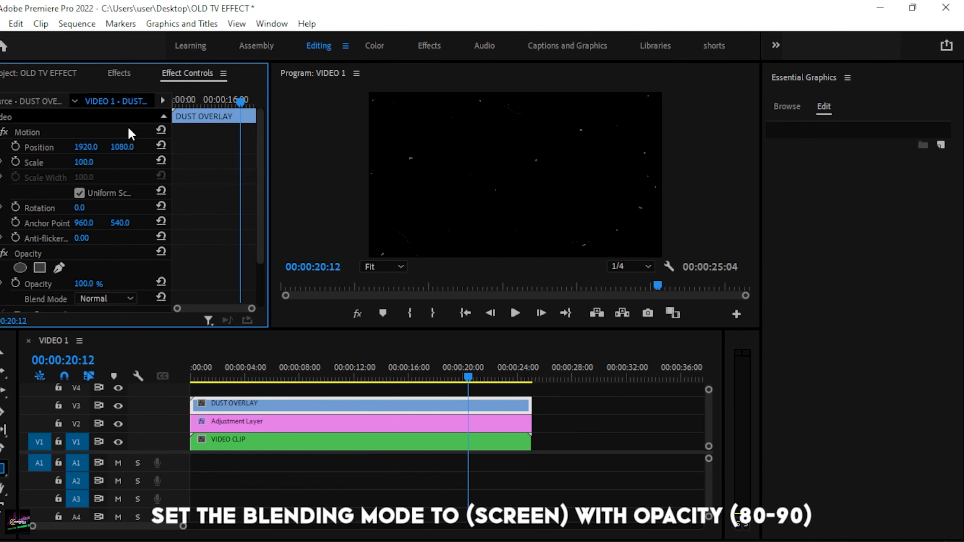
scroll(117, 182, "down", 3)
left_click(109, 243)
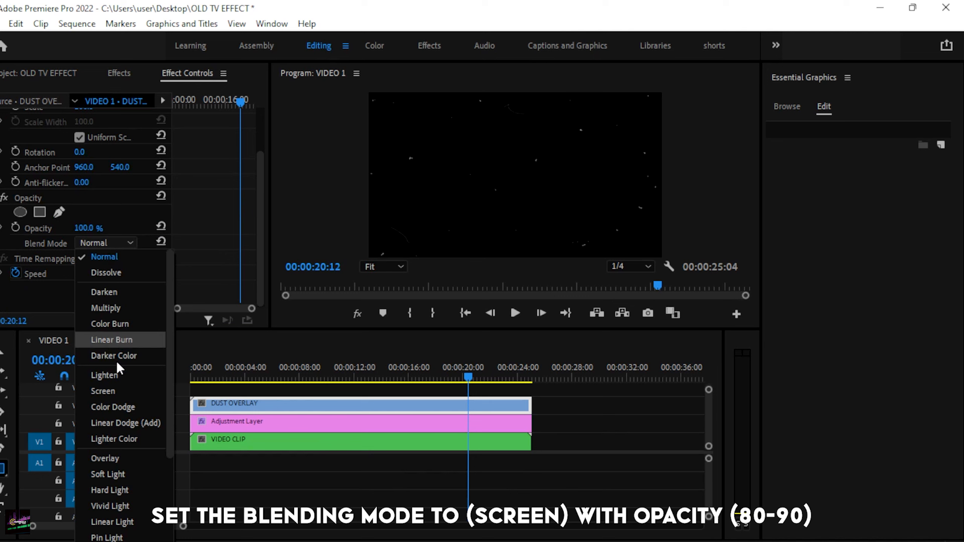
left_click(121, 390)
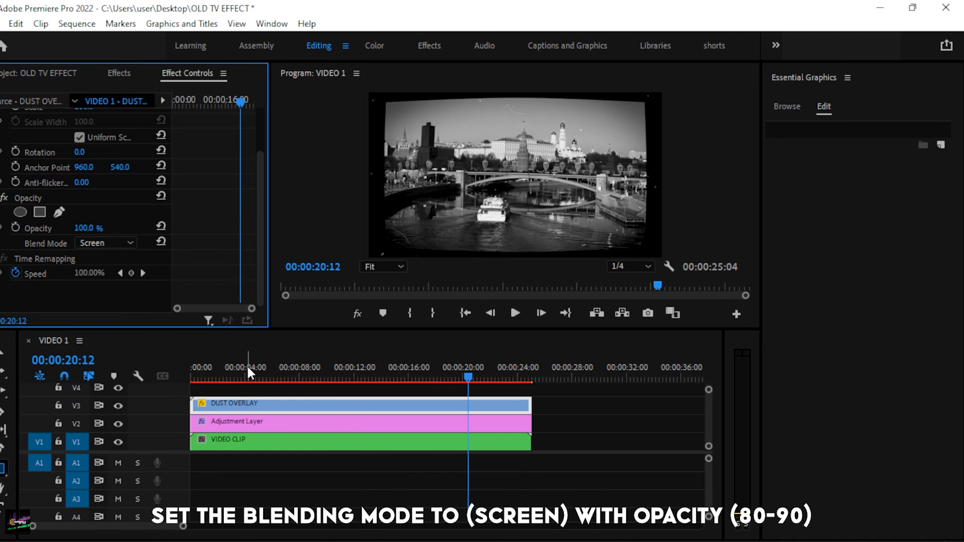
left_click(95, 225)
type("80")
key("Return")
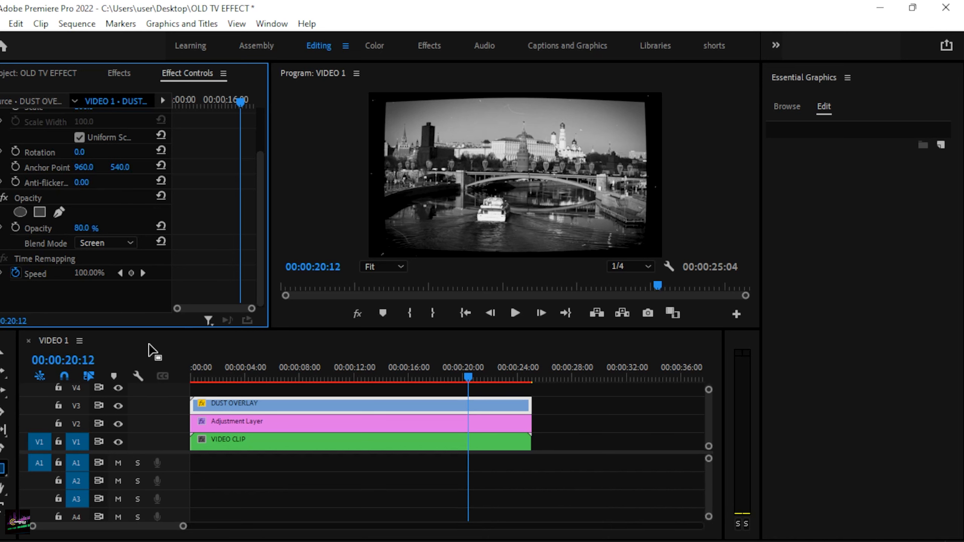
Preview the sequence from the start and set the DUST OVERLAY clip's Opacity to 90%
left_click(192, 376)
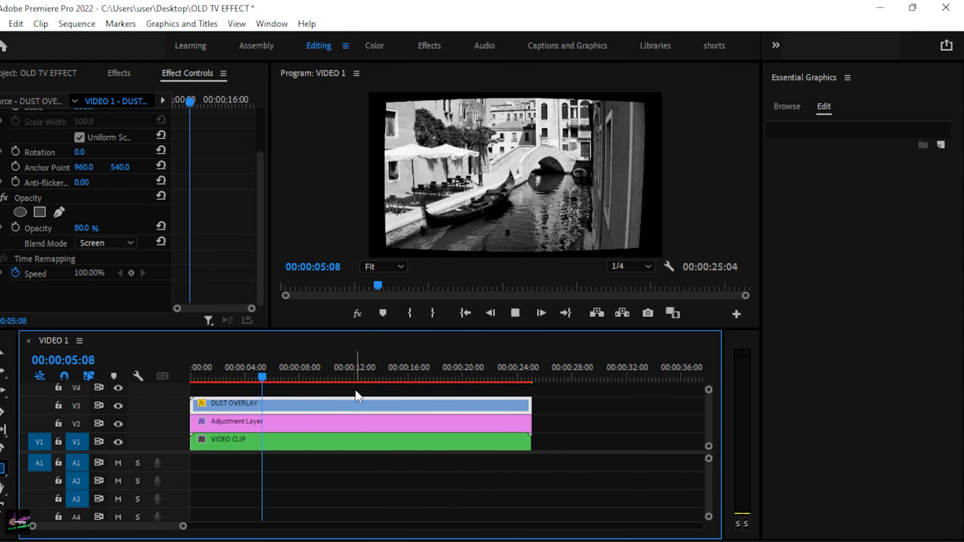
left_click(271, 374)
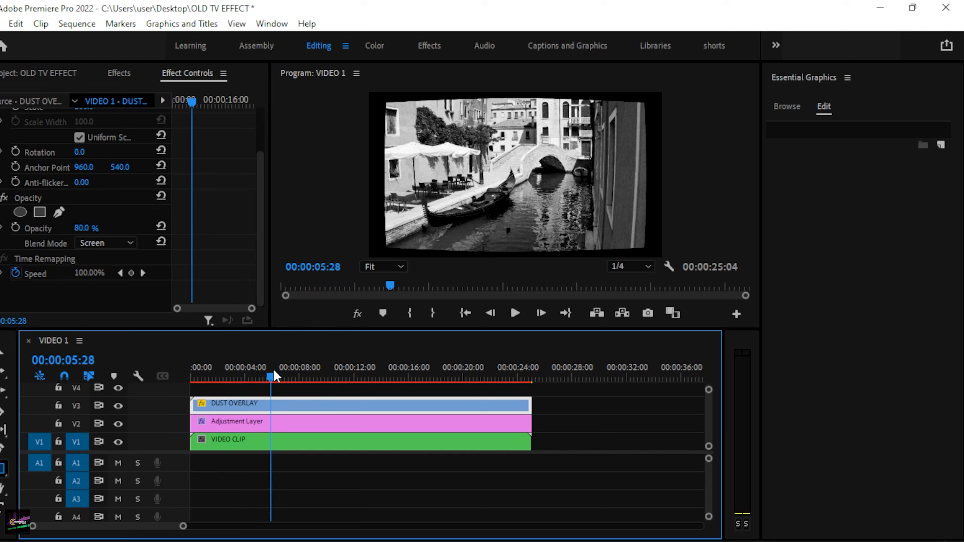
left_click(95, 227)
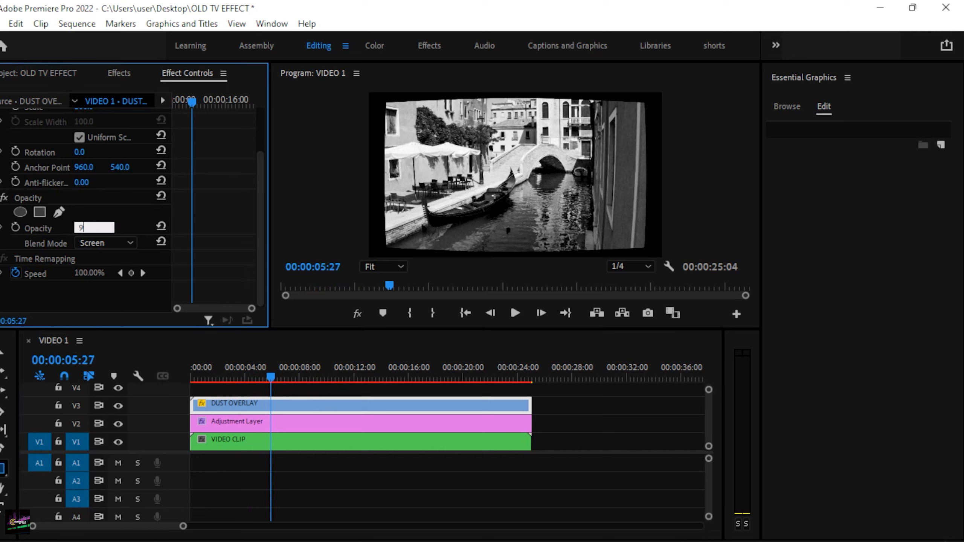
left_click(237, 378)
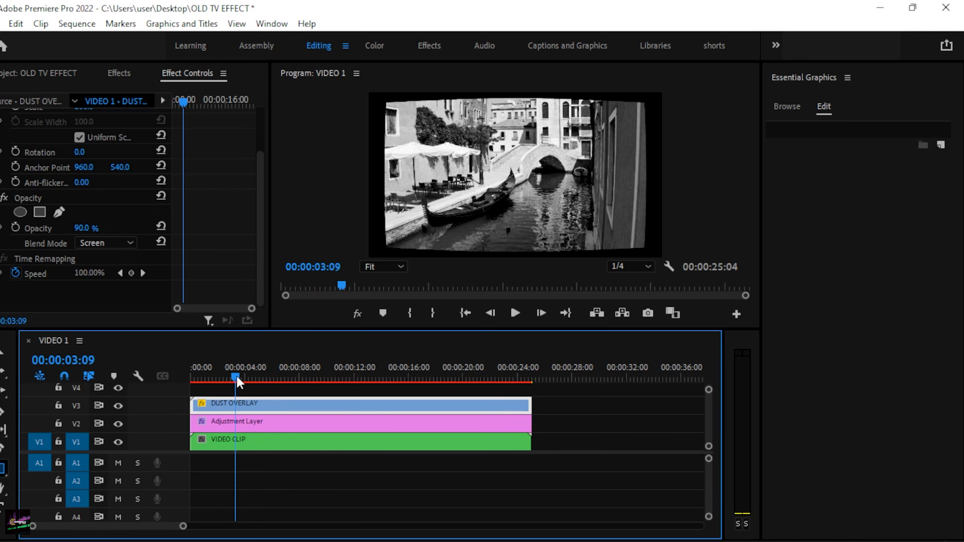
left_click(51, 75)
left_click(119, 72)
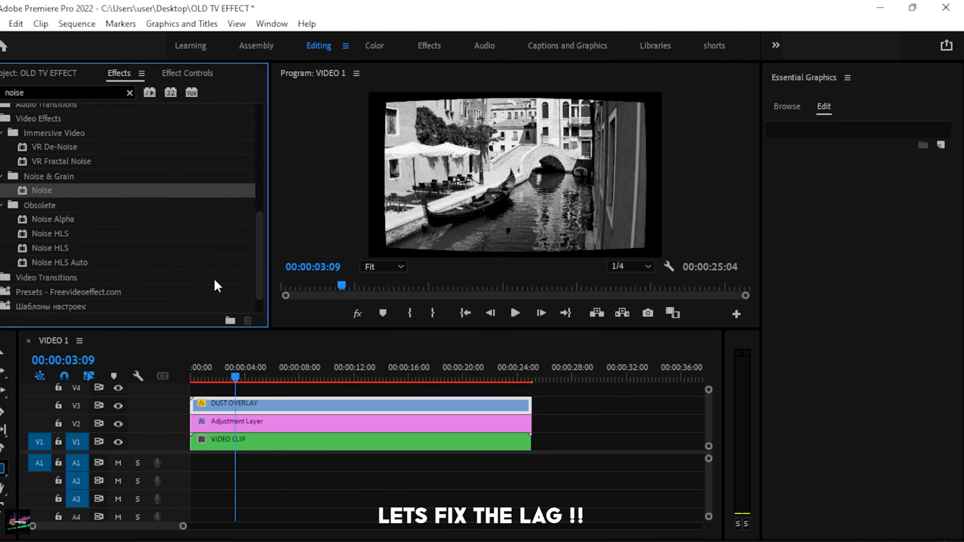
Mark an In point at 00:00:00:00 and an Out point at the end of the clips at 00:00:25:05
left_click_drag(218, 375, 190, 376)
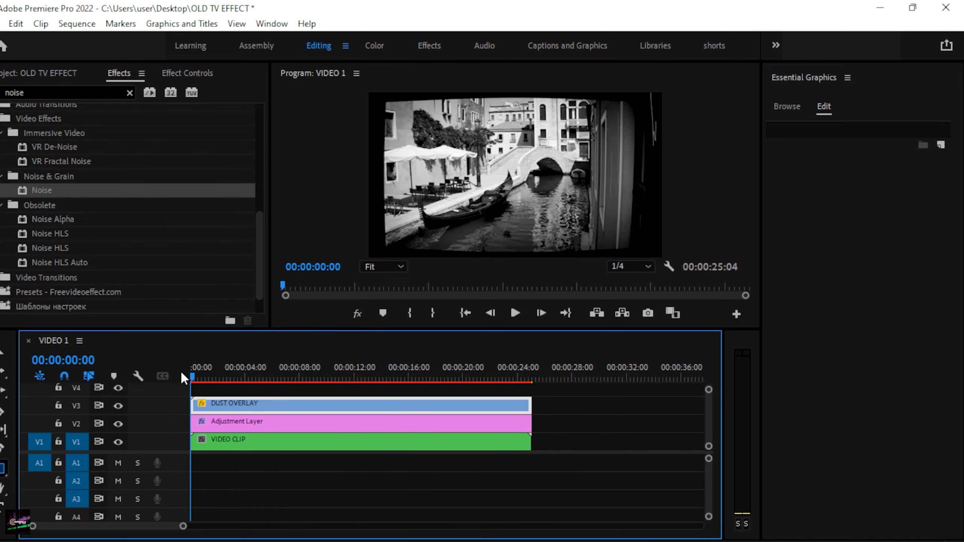
key("i")
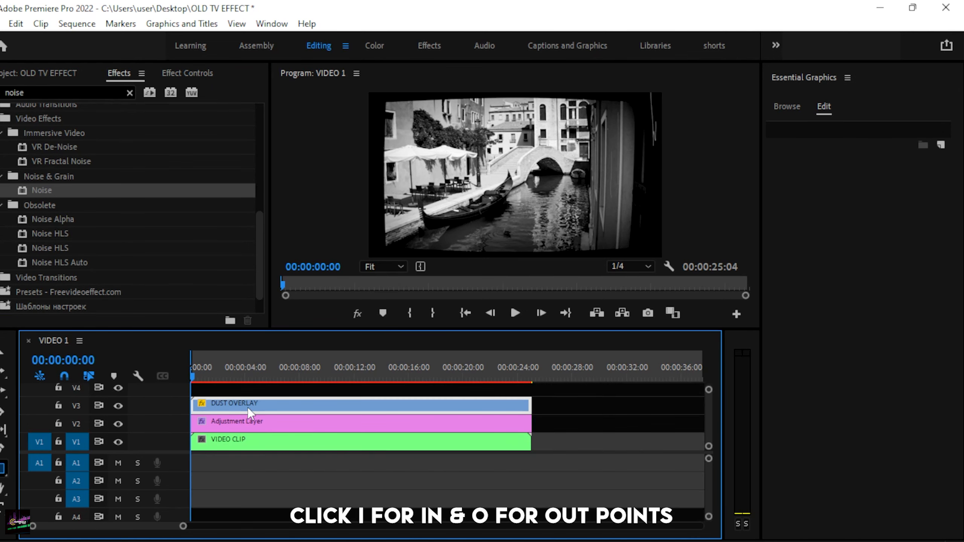
left_click_drag(475, 365, 533, 365)
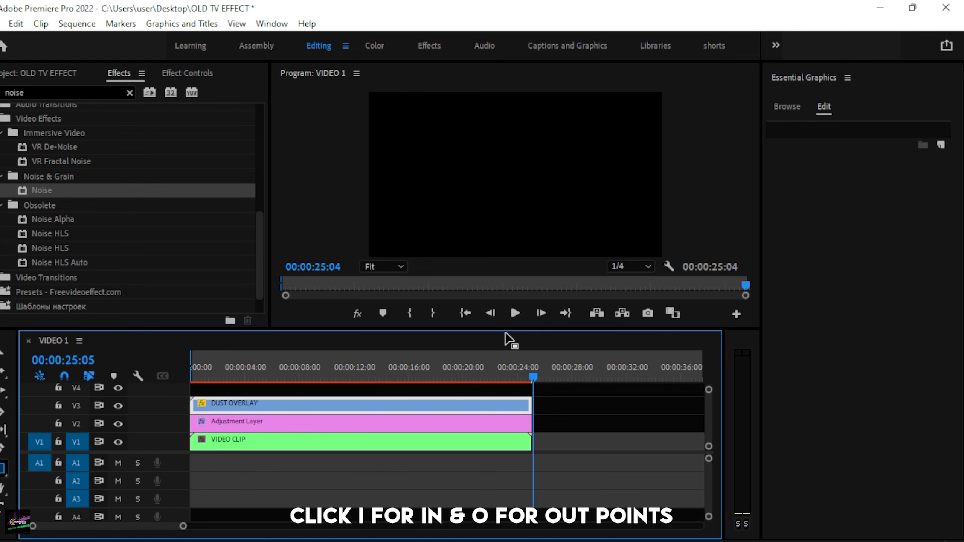
key("o")
Select all clips in the sequence and render the range between the In and Out points
key("ctrl+a")
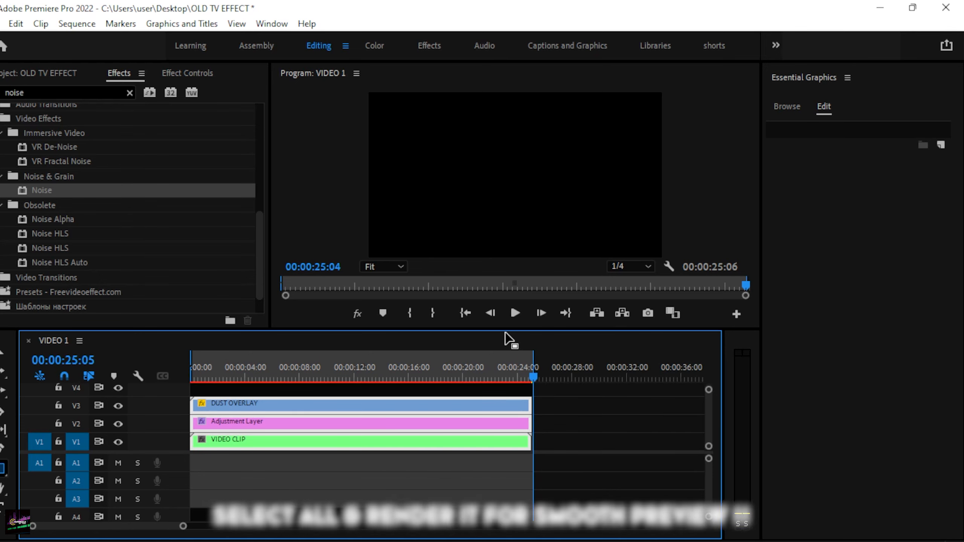
left_click(89, 27)
left_click(143, 68)
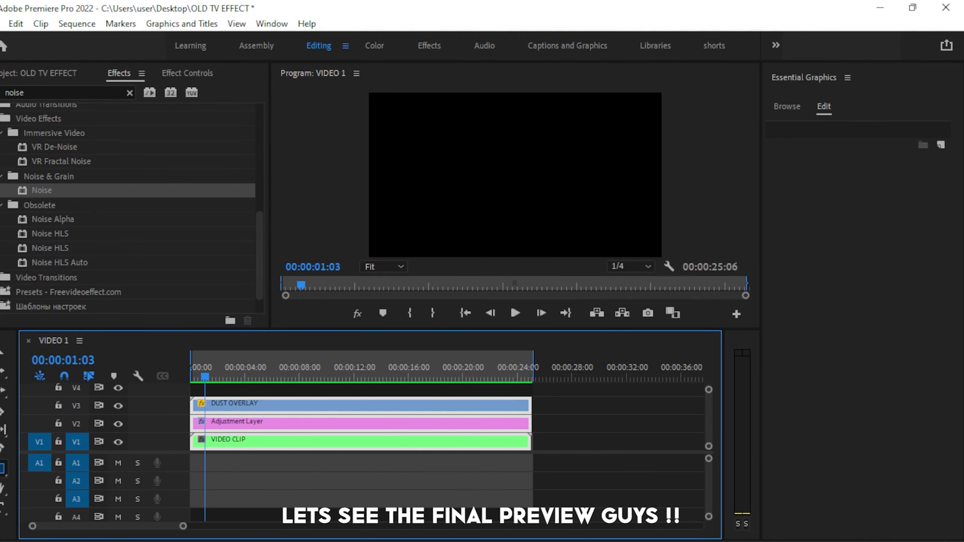
Play back the rendered sequence to review the old TV effect, and return the playhead to 00:00:01:03
key("Tab")
left_click(513, 312)
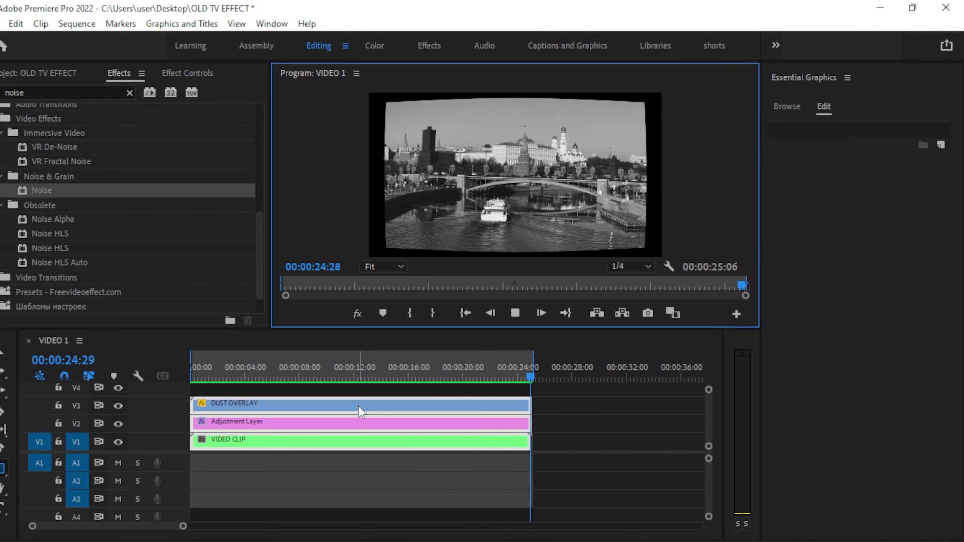
left_click_drag(287, 366, 238, 363)
left_click(208, 367)
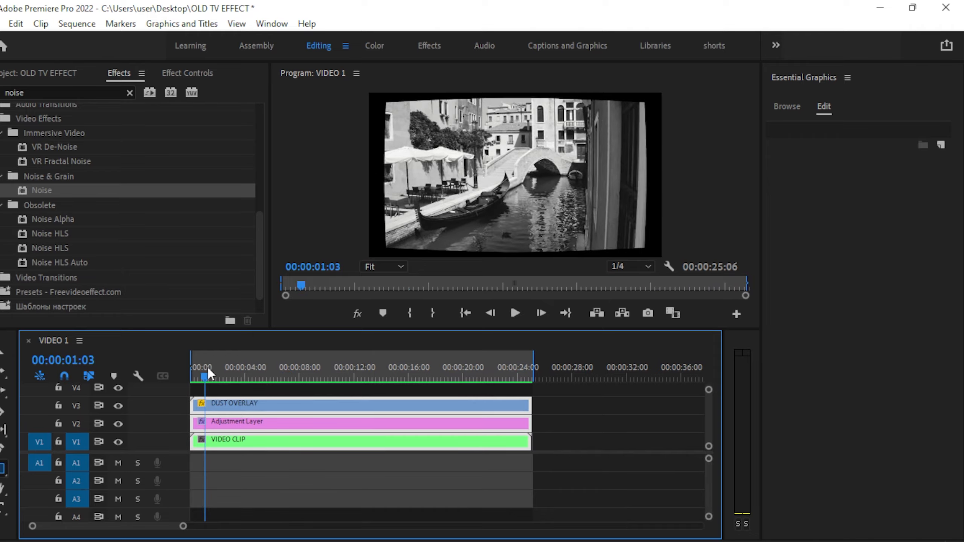